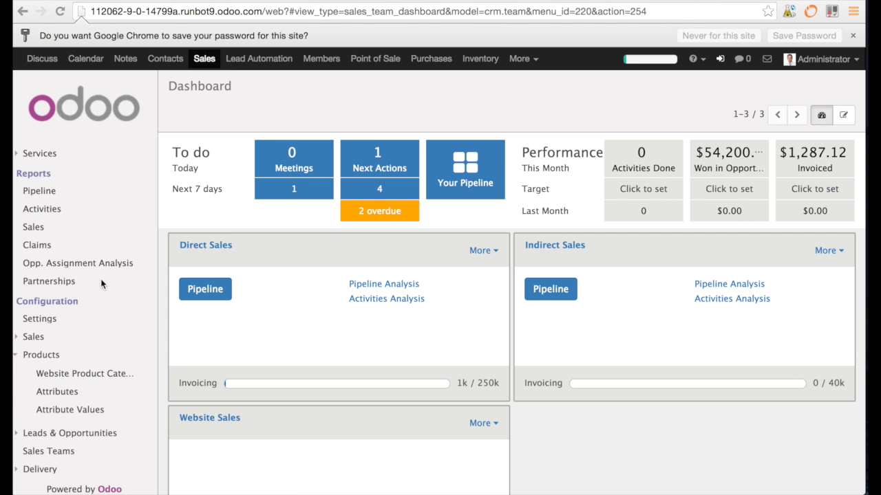
# Step: Expand the Delivery section under Sales Configuration
pyautogui.click(205, 58)
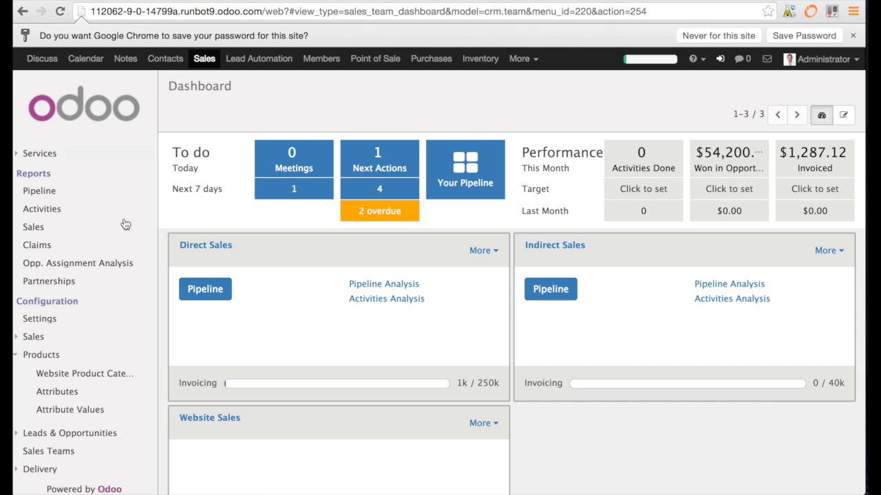
pyautogui.click(48, 471)
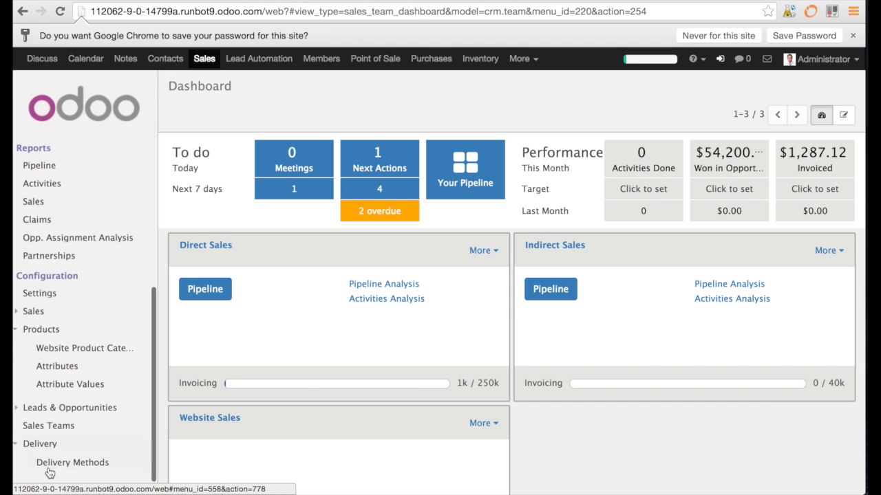
# Step: Create a new delivery method named 'Standard Delivery'
pyautogui.click(96, 463)
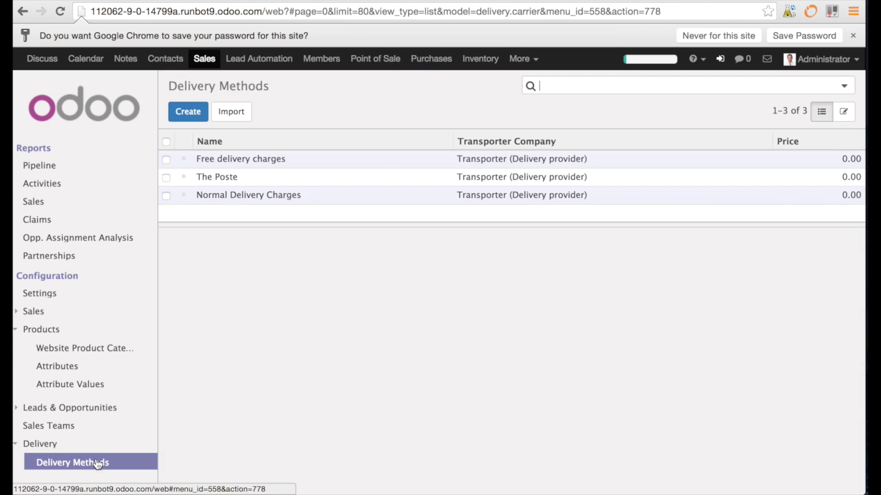
pyautogui.click(191, 114)
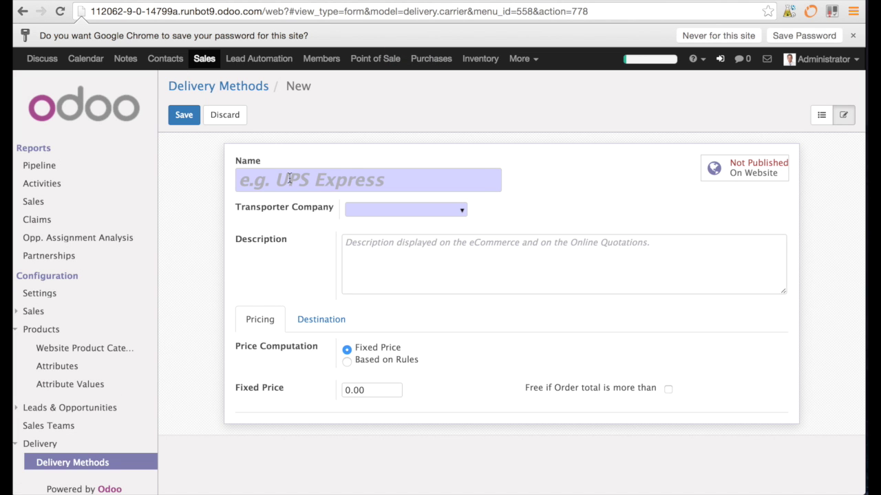
pyautogui.click(289, 179)
pyautogui.write('Stand')
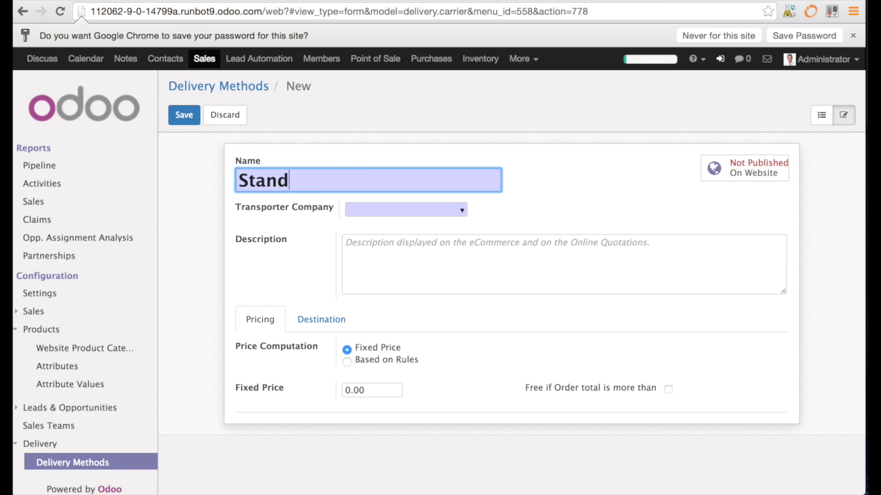
pyautogui.write('ard Delivery')
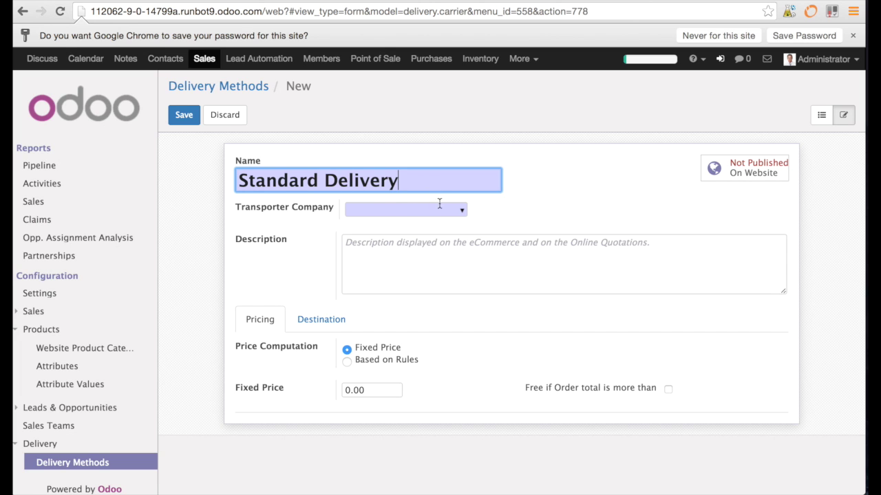
# Step: Set My carrier as the transporter company and open its contact record
pyautogui.click(394, 211)
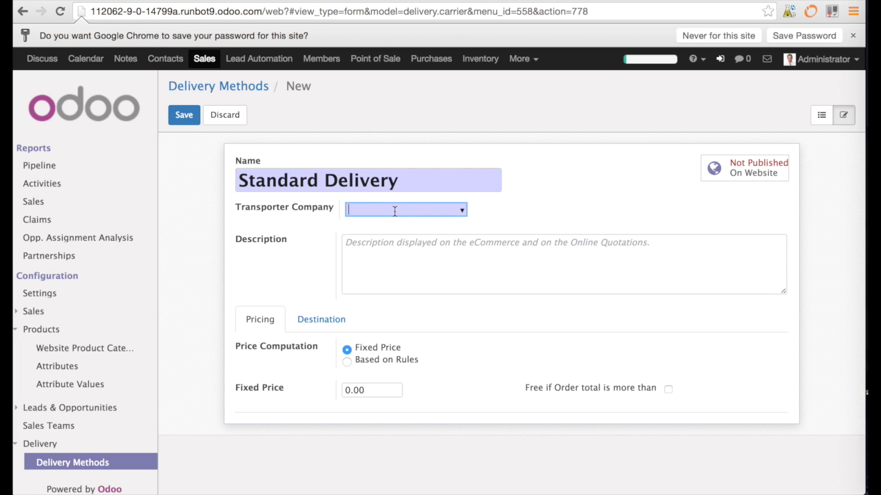
pyautogui.write('My Car')
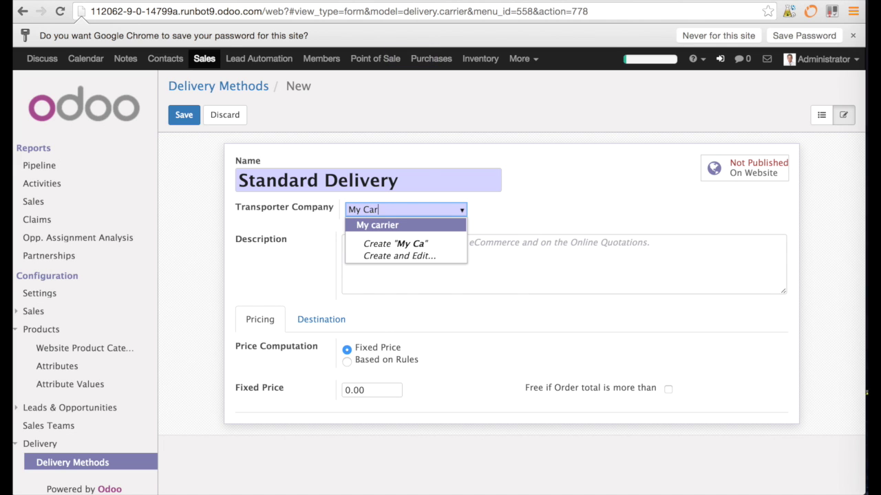
pyautogui.write('rier')
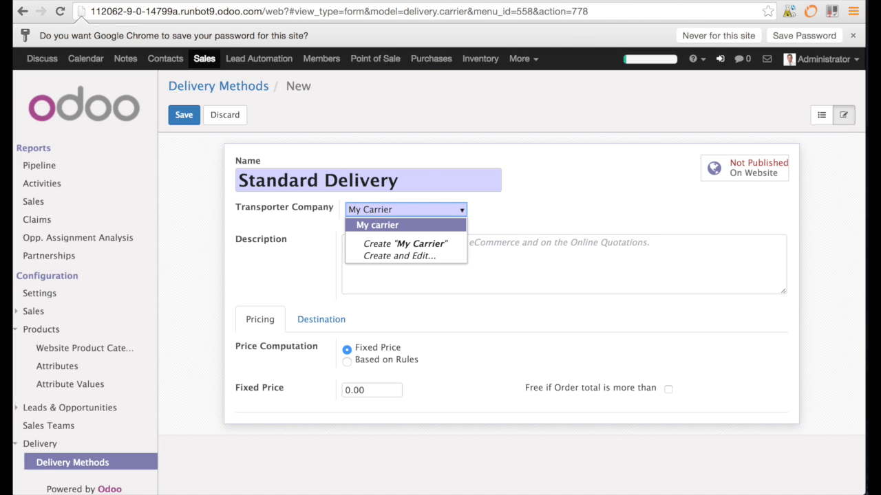
pyautogui.press('Return')
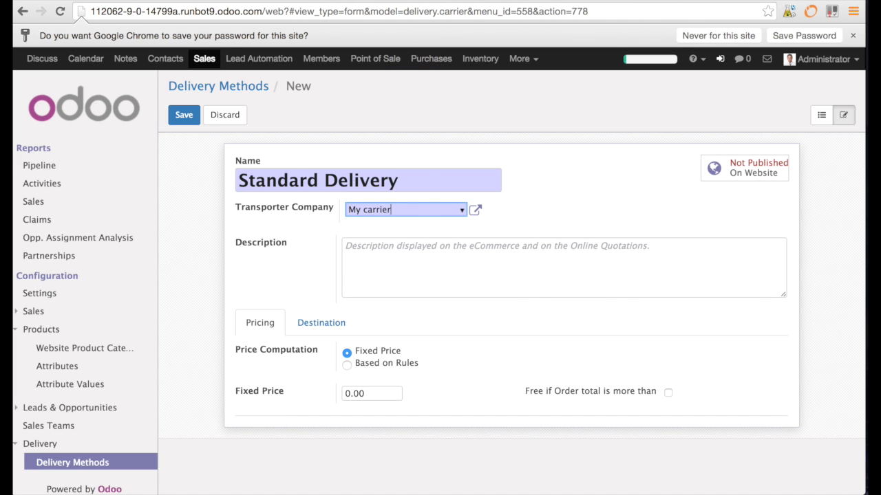
pyautogui.click(475, 210)
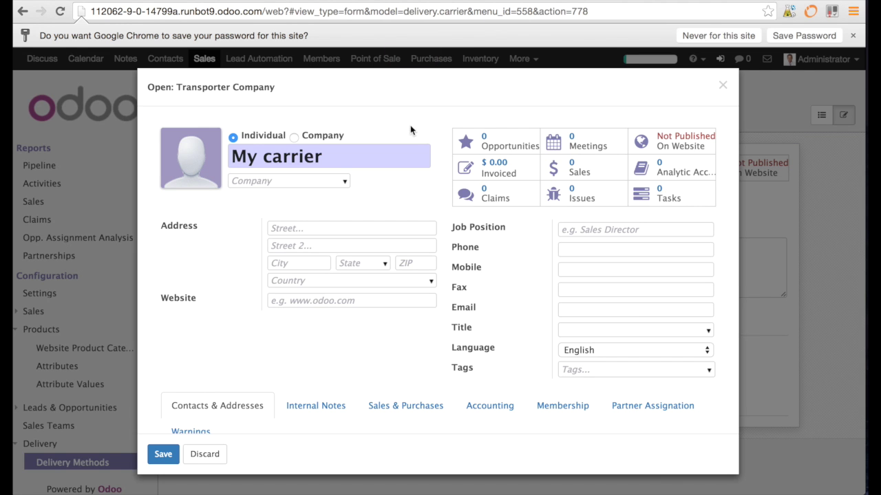
# Step: Make My carrier a company flagged as a vendor and save the contact
pyautogui.click(294, 137)
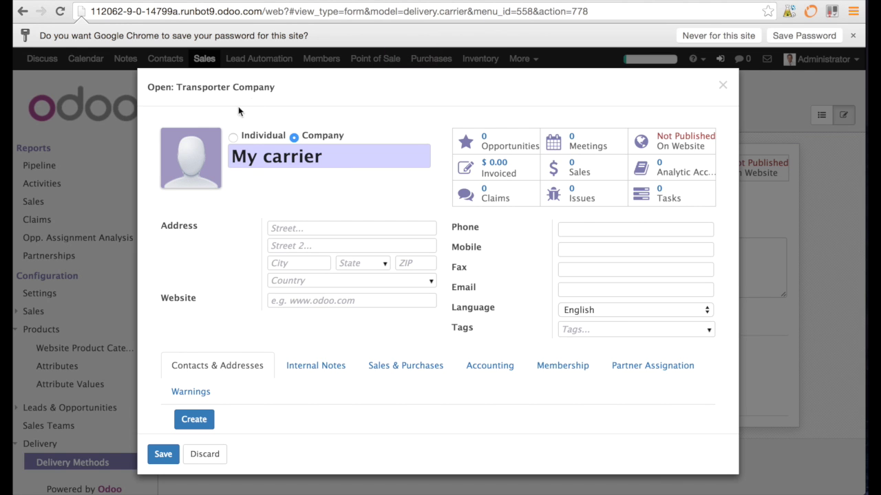
pyautogui.scroll(-5, 401, 352)
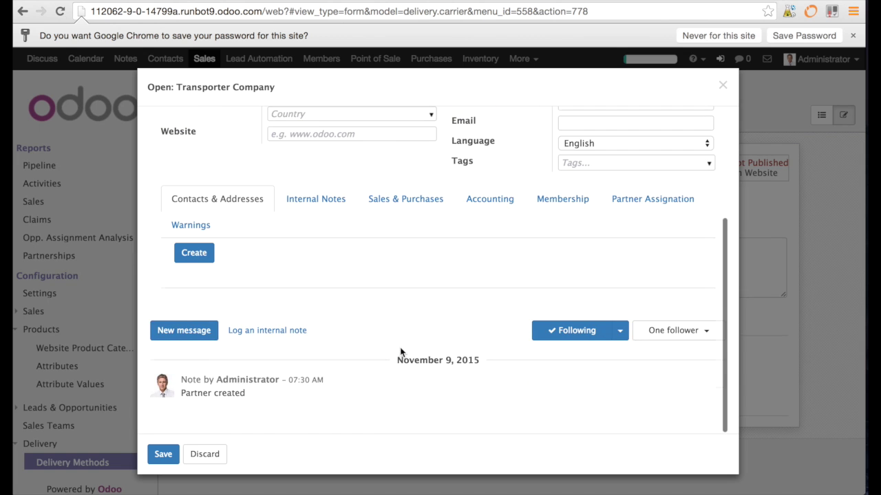
pyautogui.click(307, 200)
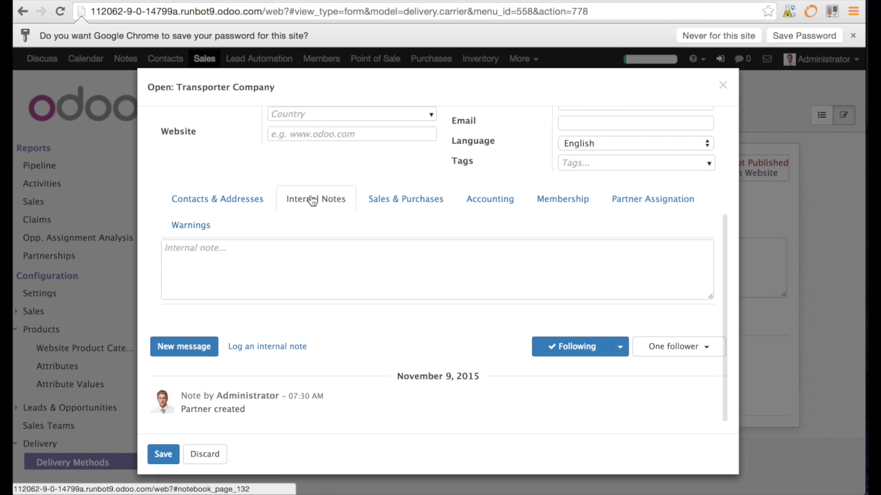
pyautogui.click(397, 198)
pyautogui.scroll(-1, 407, 276)
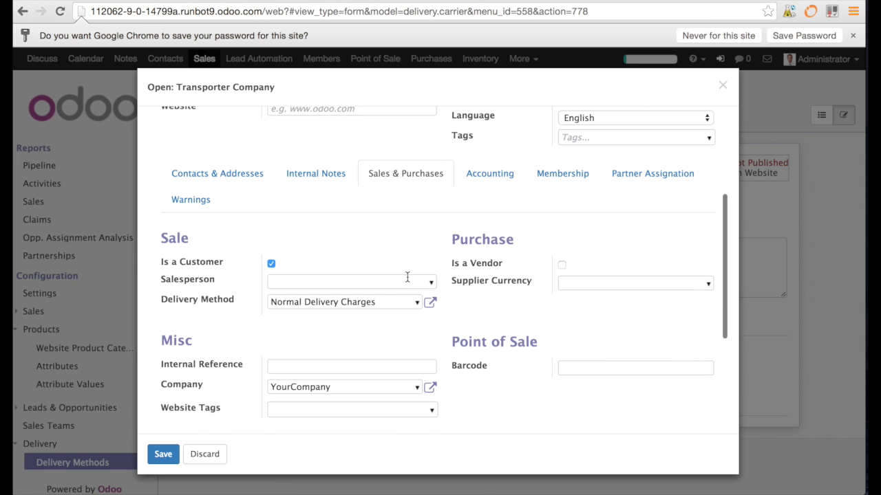
pyautogui.click(561, 265)
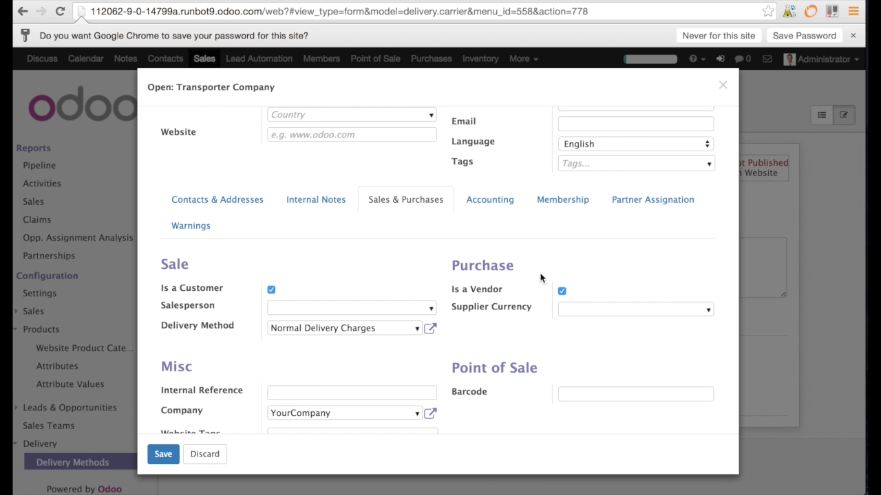
pyautogui.click(163, 455)
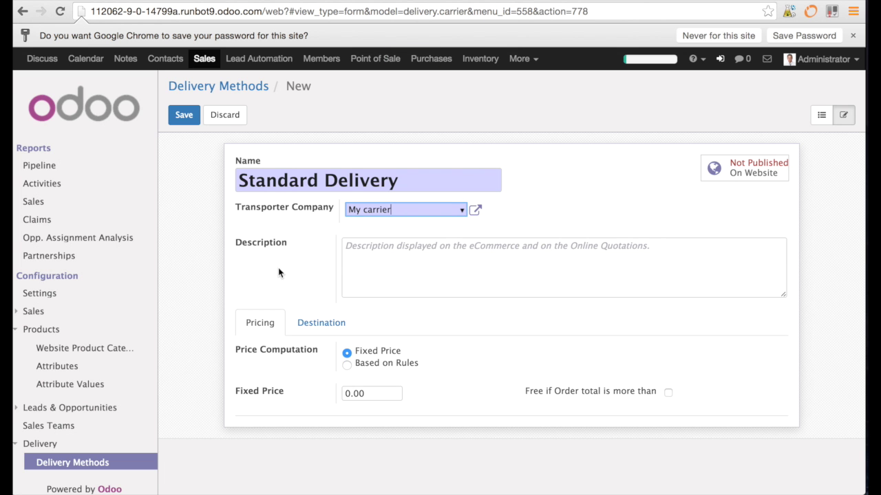
# Step: Set Standard Delivery's fixed price to 100.00 and save the method
pyautogui.click(372, 394)
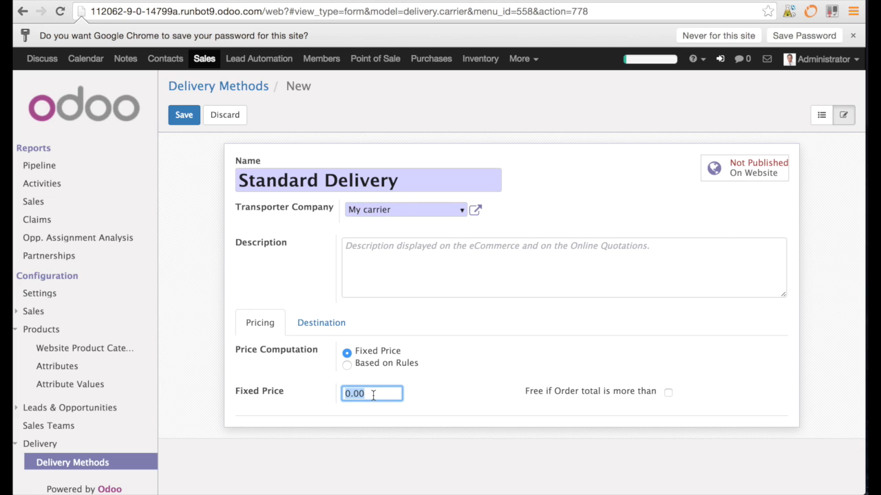
pyautogui.write('1')
pyautogui.click(182, 117)
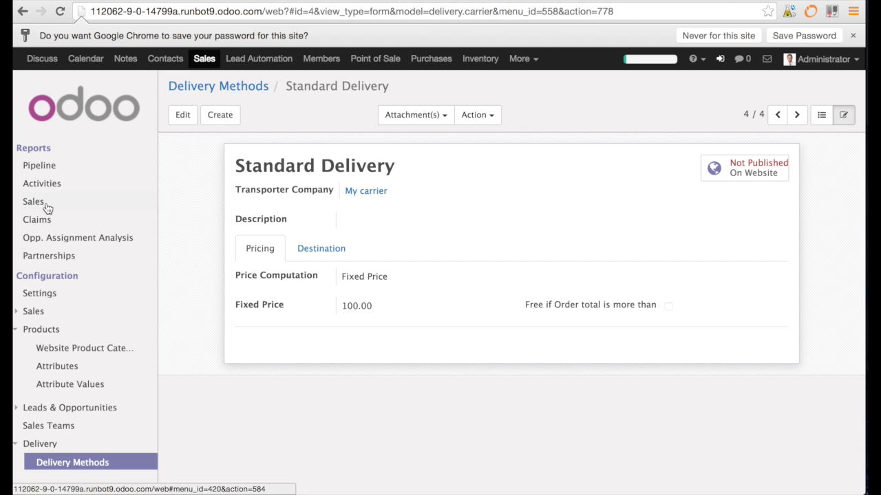
# Step: Create a new sales order for a newly created customer and start an order line
pyautogui.scroll(3, 47, 209)
pyautogui.scroll(2, 47, 209)
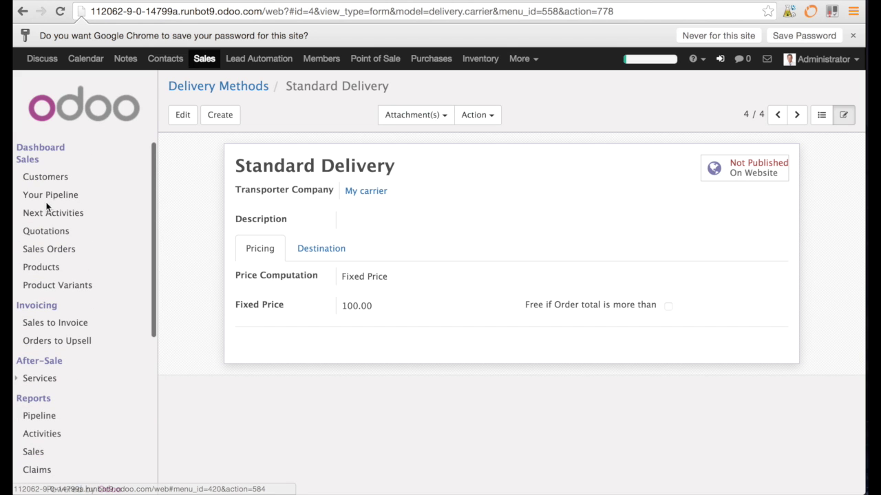
pyautogui.click(67, 253)
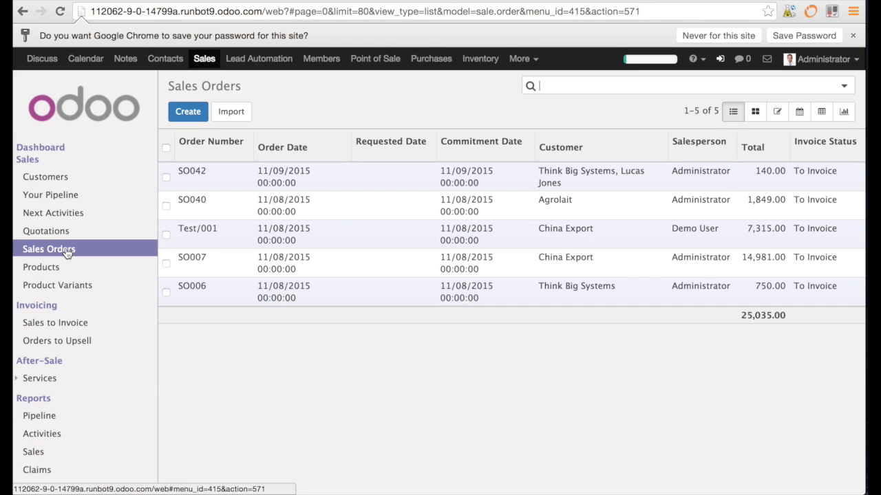
pyautogui.click(188, 113)
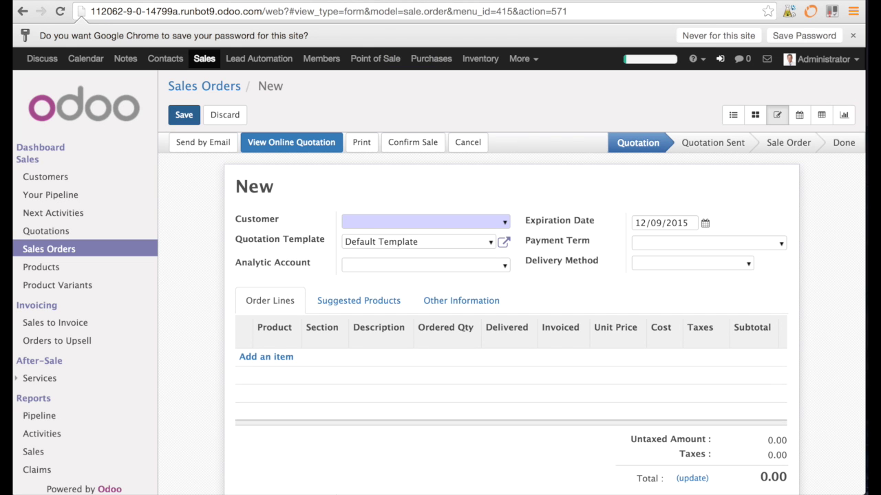
pyautogui.click(369, 219)
pyautogui.write('Eva')
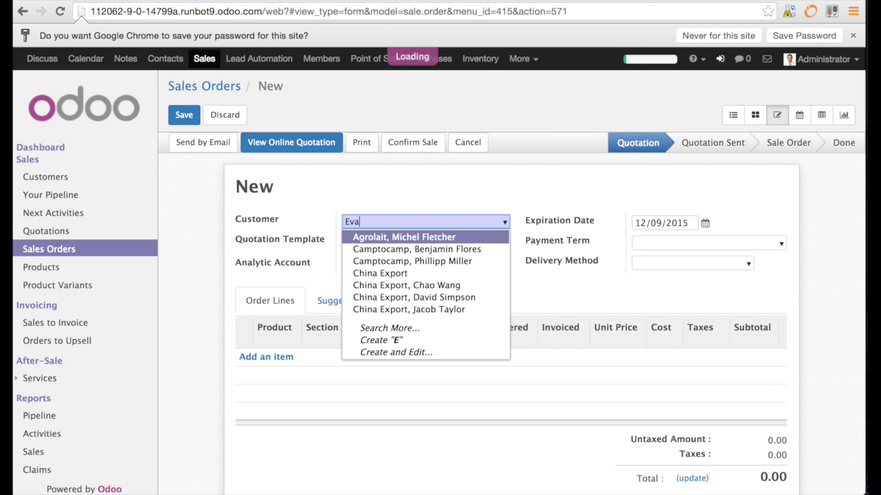
pyautogui.press('Return')
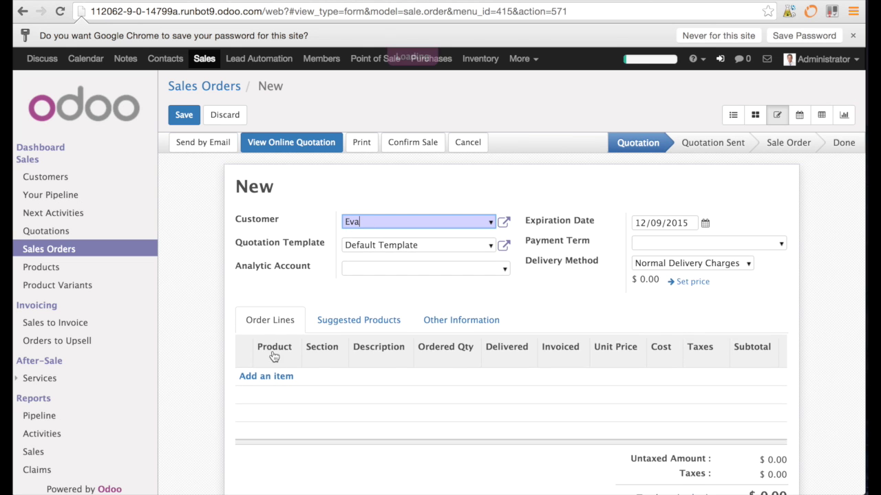
pyautogui.click(271, 378)
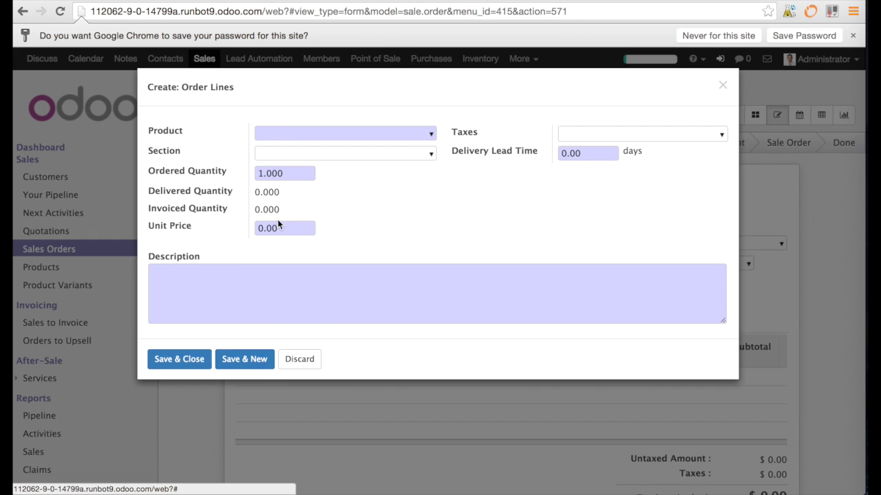
# Step: Add a Salt line with a unit price of 45 to the quotation
pyautogui.write('Salt')
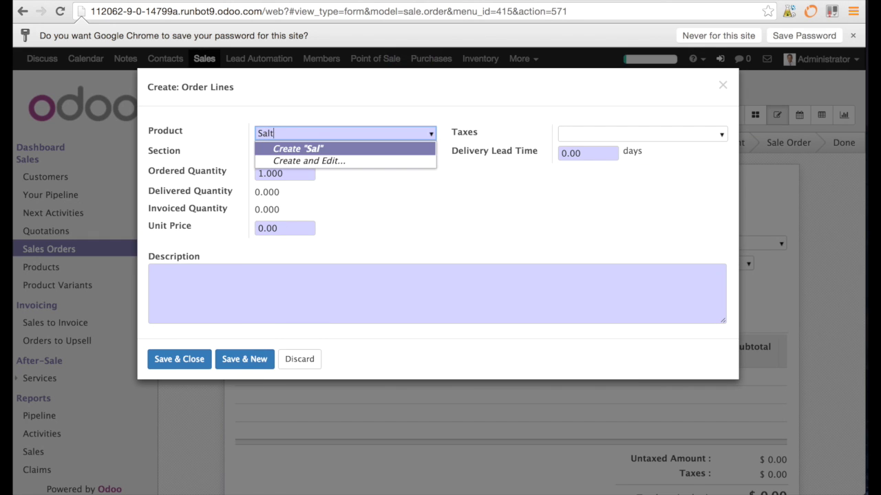
pyautogui.press('Return')
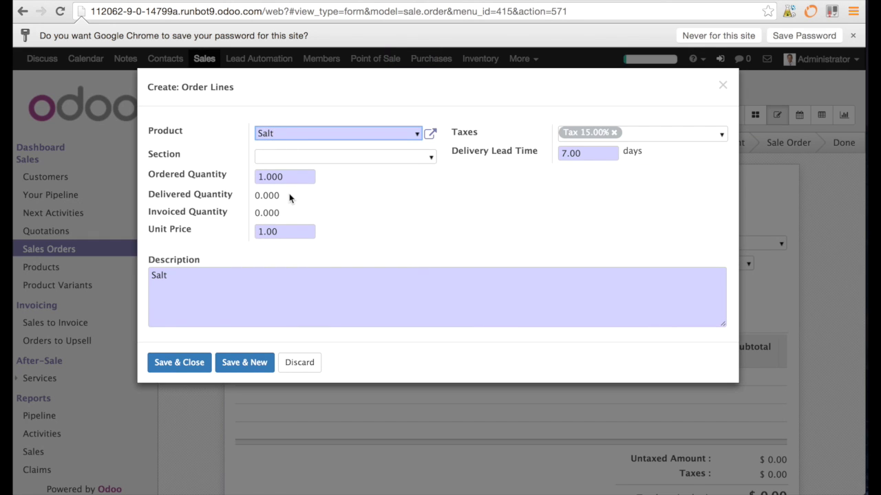
pyautogui.click(292, 231)
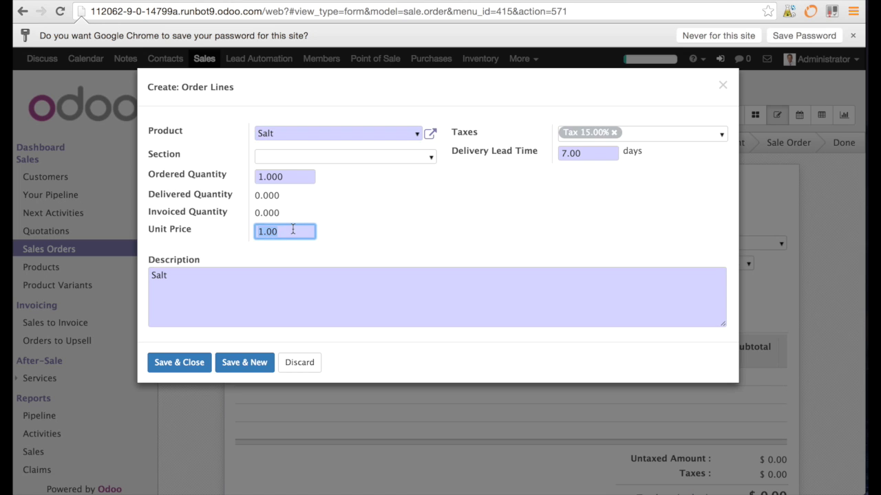
pyautogui.write('1')
pyautogui.click(179, 366)
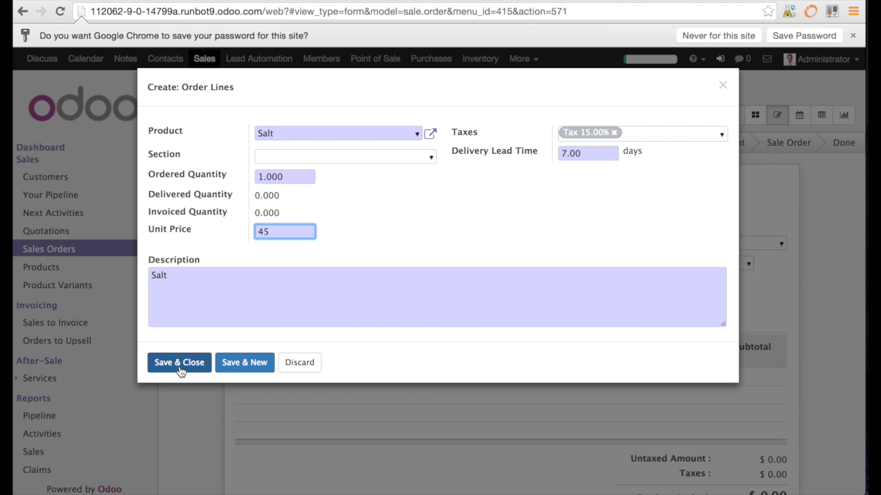
pyautogui.scroll(-5, 224, 380)
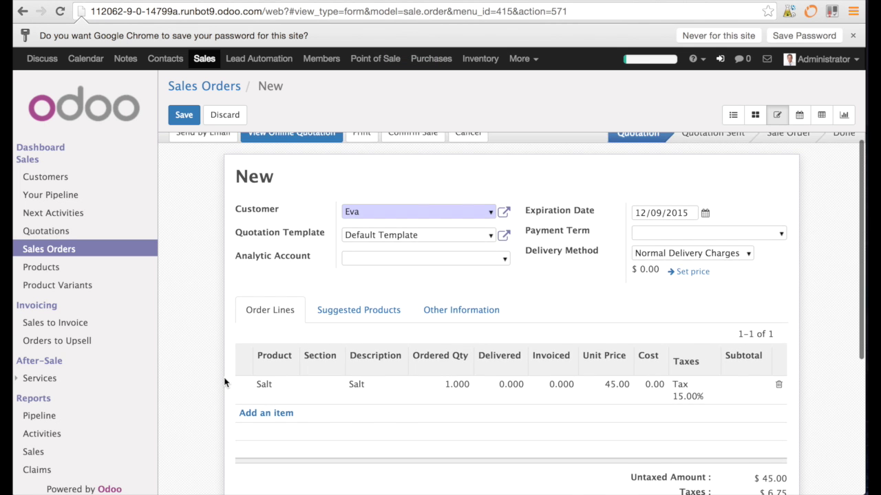
pyautogui.scroll(-1, 223, 377)
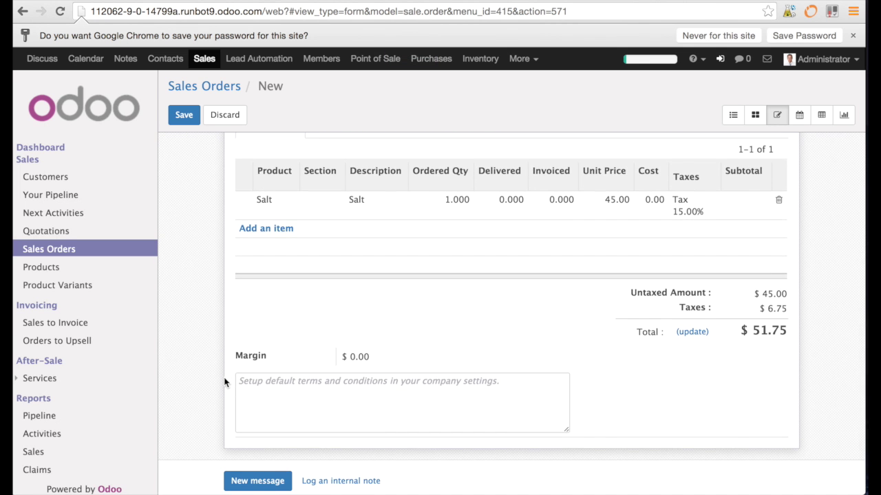
pyautogui.scroll(2, 223, 377)
pyautogui.scroll(2, 223, 377)
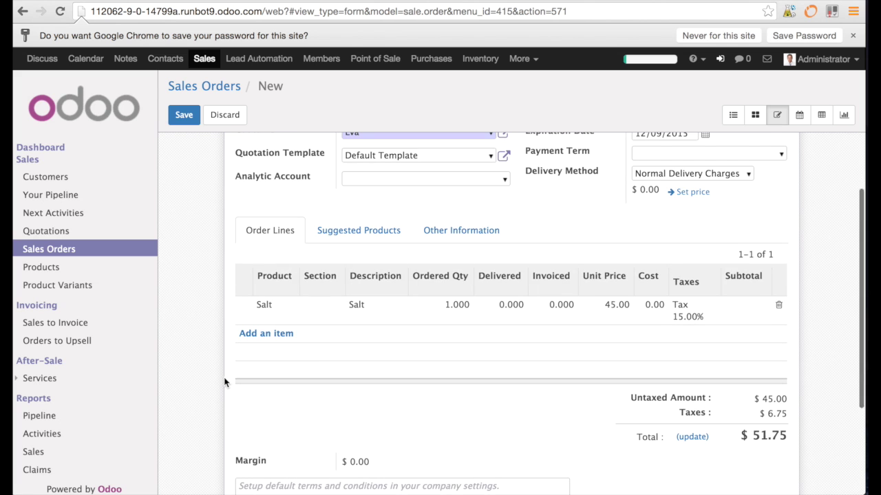
pyautogui.scroll(1, 223, 377)
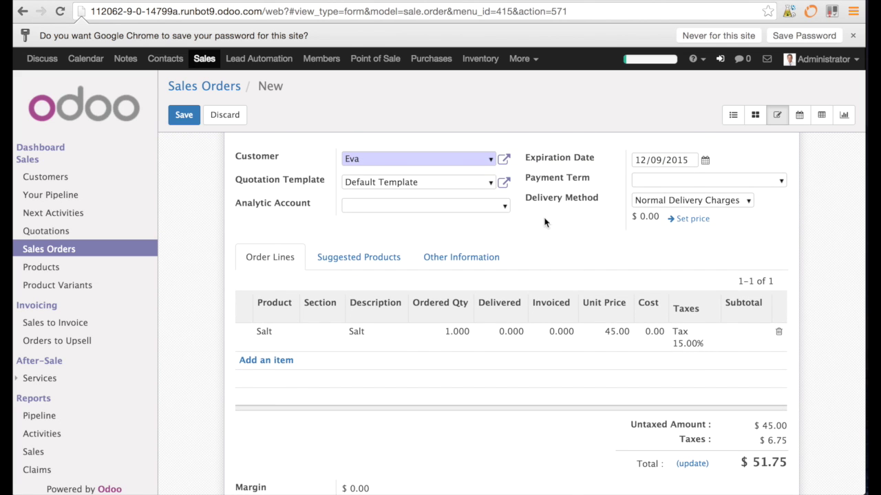
# Step: Choose Standard Delivery as the quotation's delivery method and save it as SO044
pyautogui.moveTo(527, 198); pyautogui.dragTo(599, 199)
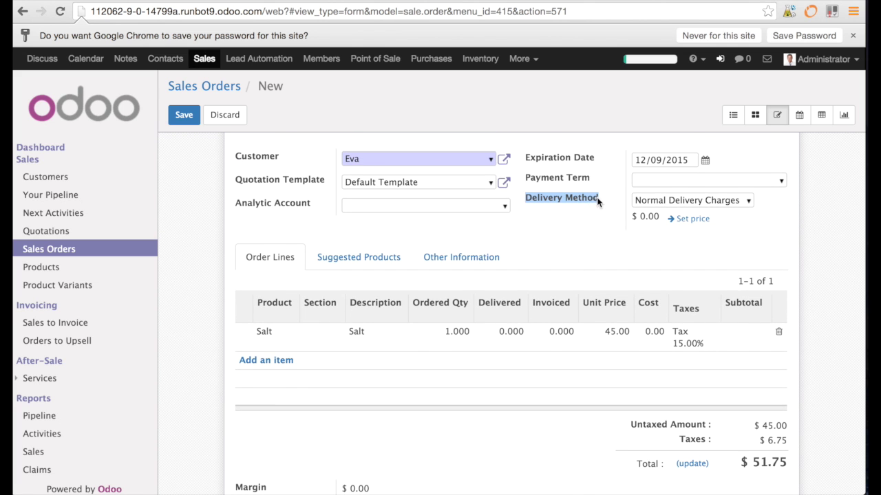
pyautogui.click(751, 197)
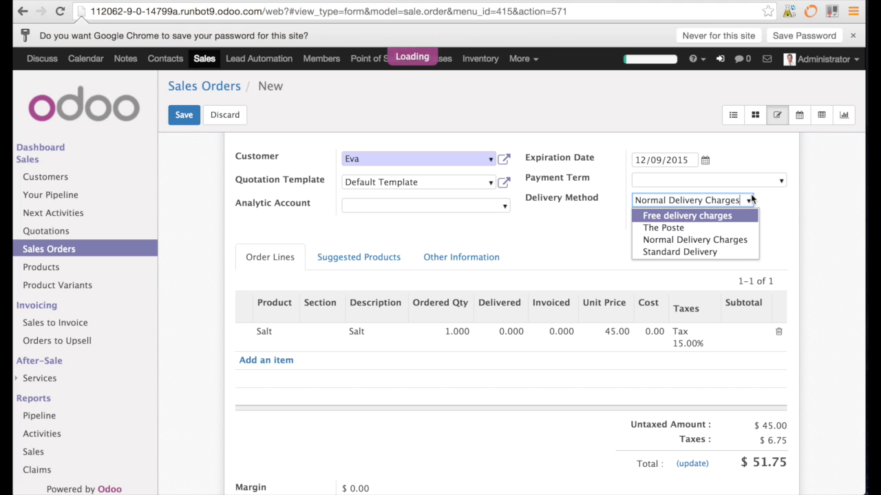
pyautogui.click(700, 253)
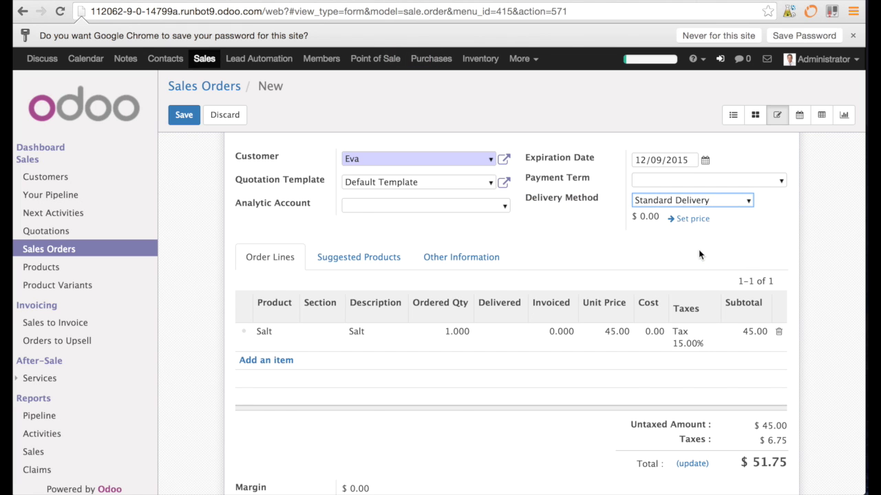
pyautogui.scroll(-3, 609, 244)
pyautogui.scroll(1, 608, 244)
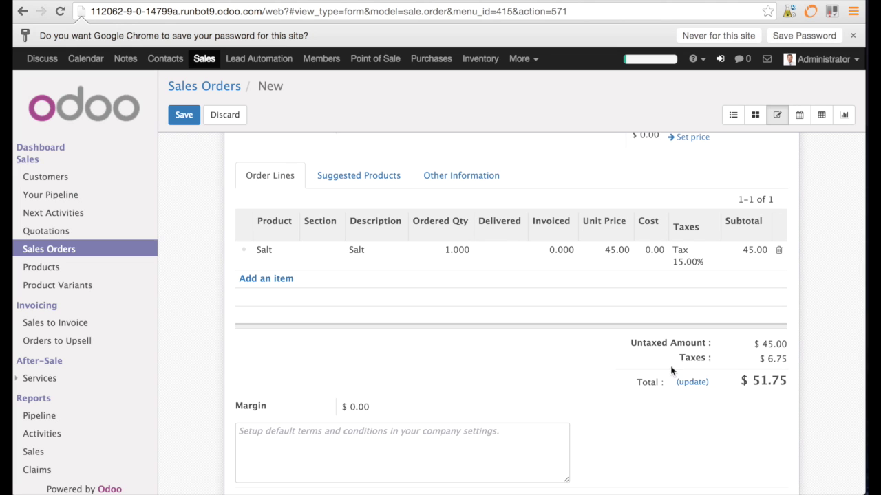
pyautogui.click(691, 383)
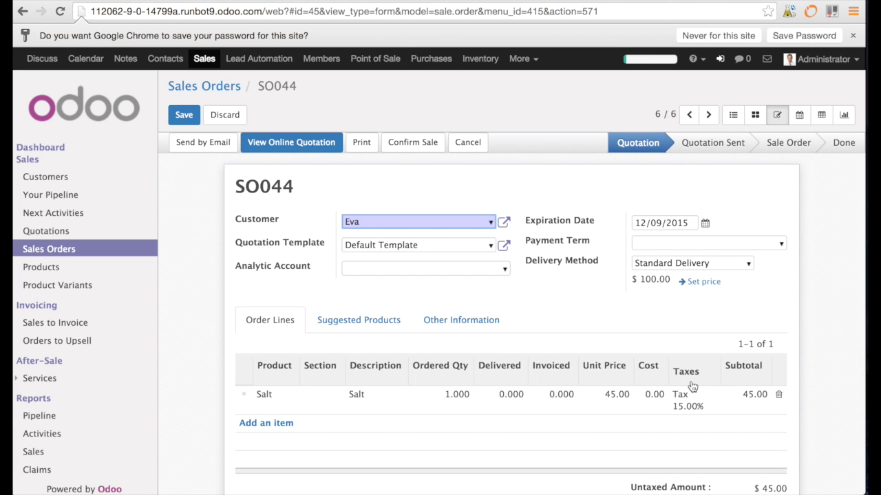
# Step: Add the 100.00 Standard Delivery line, bringing the SO044 total to $166.75
pyautogui.scroll(-2, 692, 387)
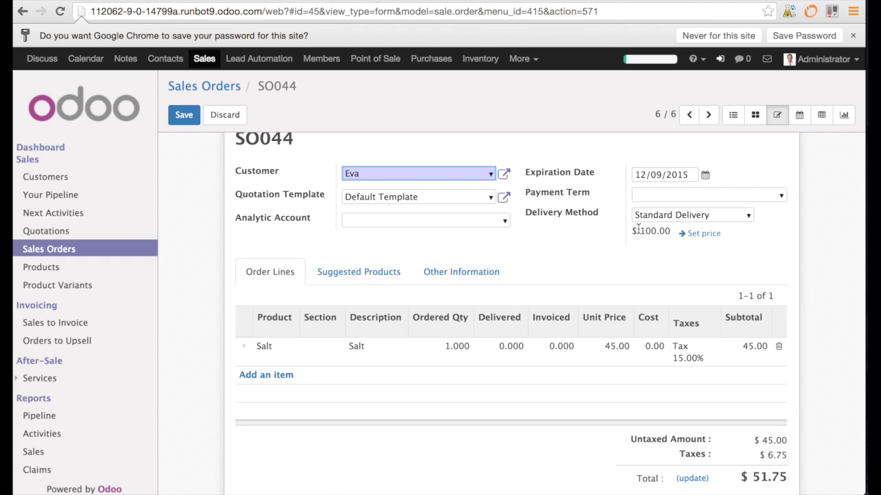
pyautogui.click(716, 235)
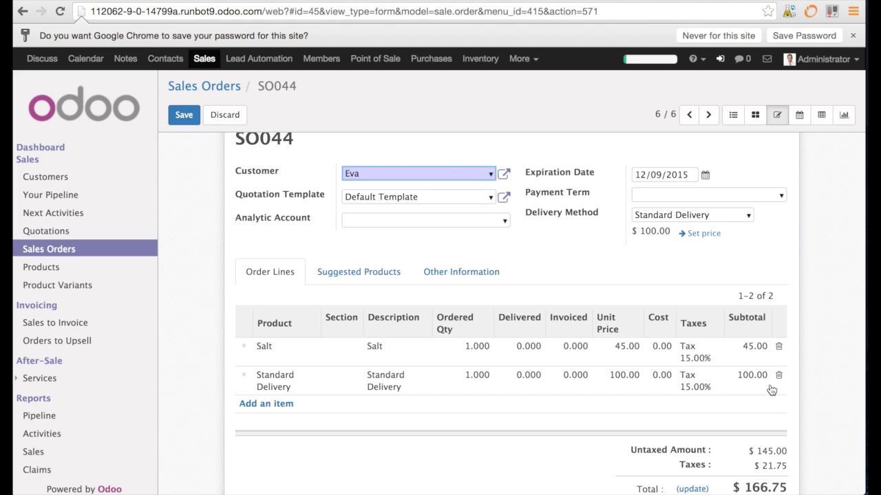
pyautogui.scroll(-4, 771, 390)
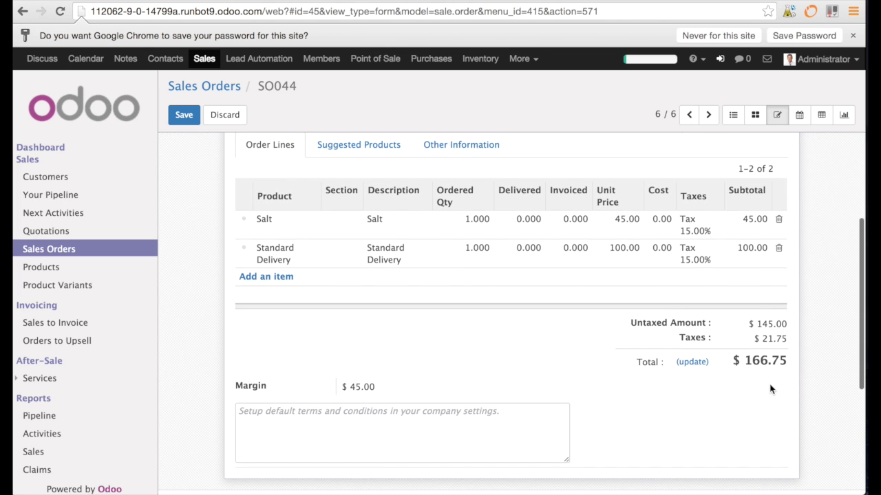
# Step: Give Standard Delivery free shipping above 50.00, save it, and begin a new sales order
pyautogui.click(89, 467)
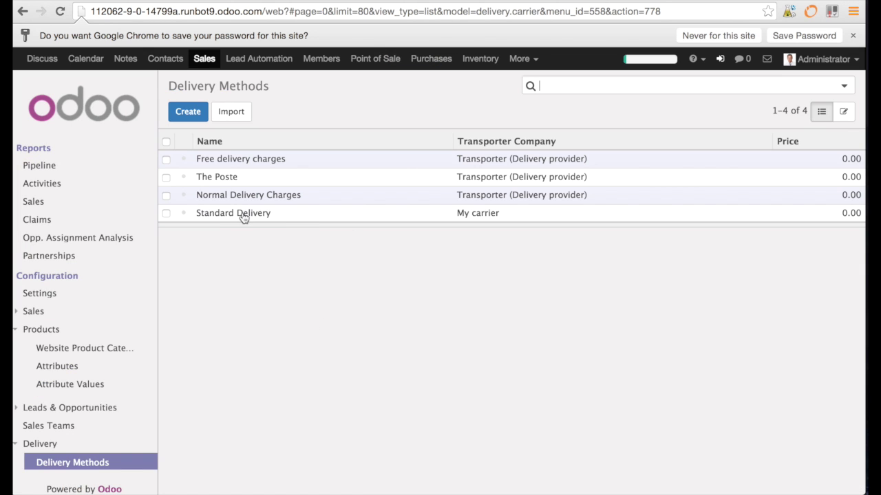
pyautogui.click(243, 214)
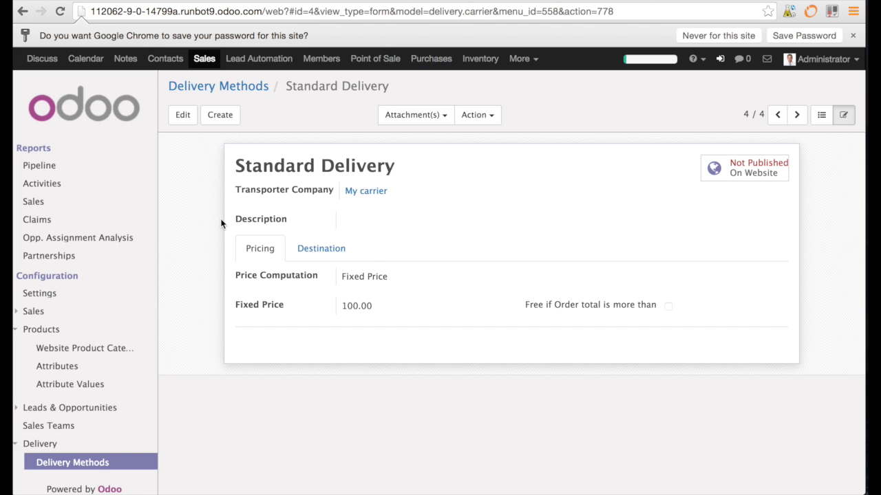
pyautogui.click(182, 114)
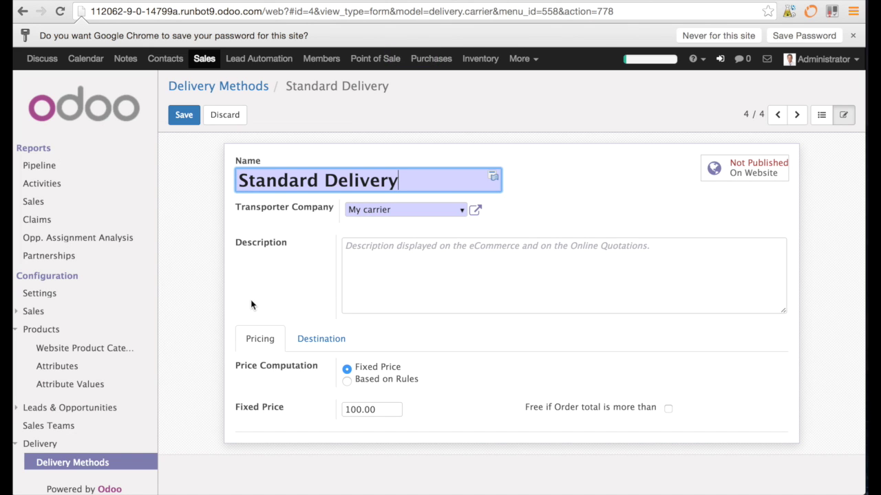
pyautogui.click(668, 409)
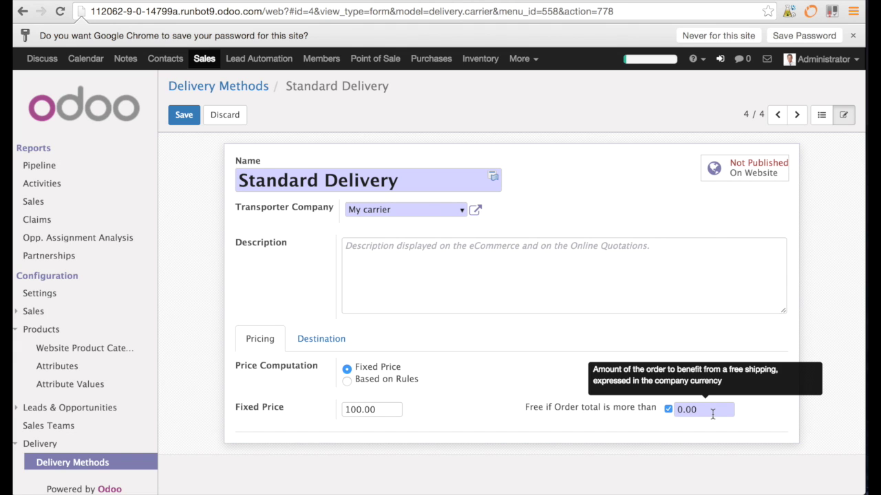
pyautogui.click(712, 414)
pyautogui.write('5')
pyautogui.press('BackSpace')
pyautogui.press('BackSpace')
pyautogui.write('5')
pyautogui.click(485, 379)
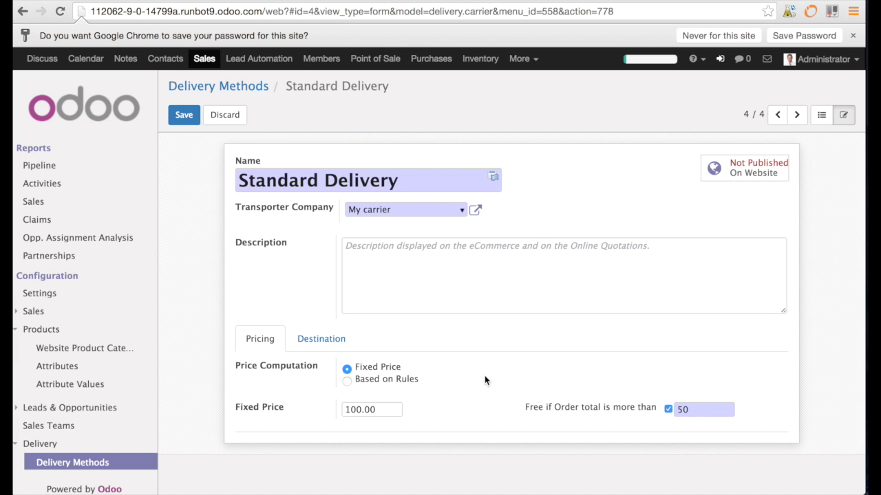
pyautogui.click(182, 115)
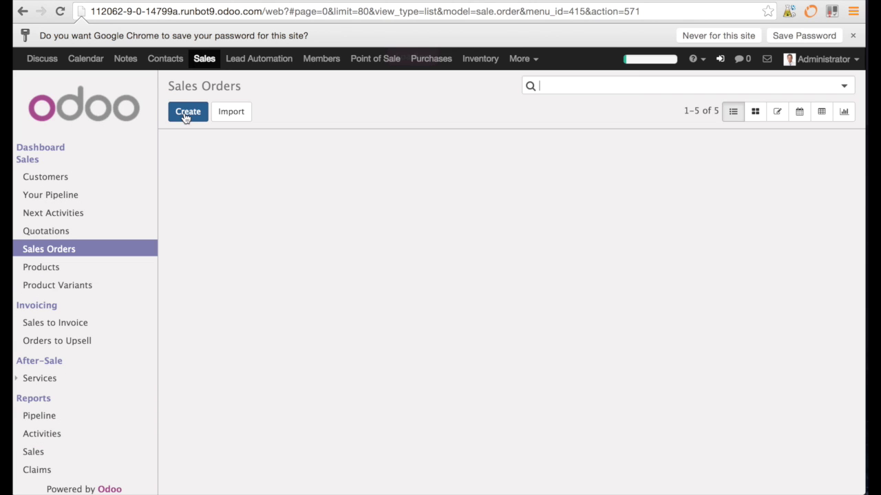
pyautogui.click(184, 115)
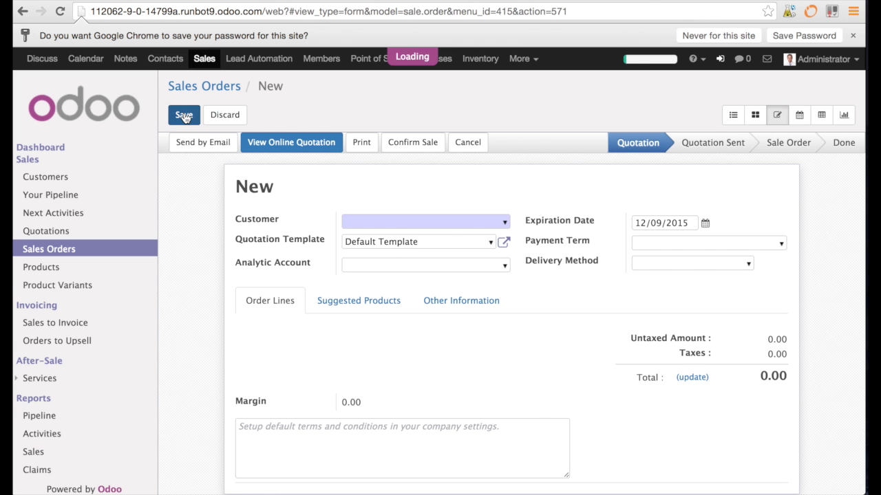
# Step: Select the existing customer, choose Standard Delivery at $0.00, and start a product line
pyautogui.click(404, 226)
pyautogui.write('eva')
pyautogui.press('Down')
pyautogui.press('Up')
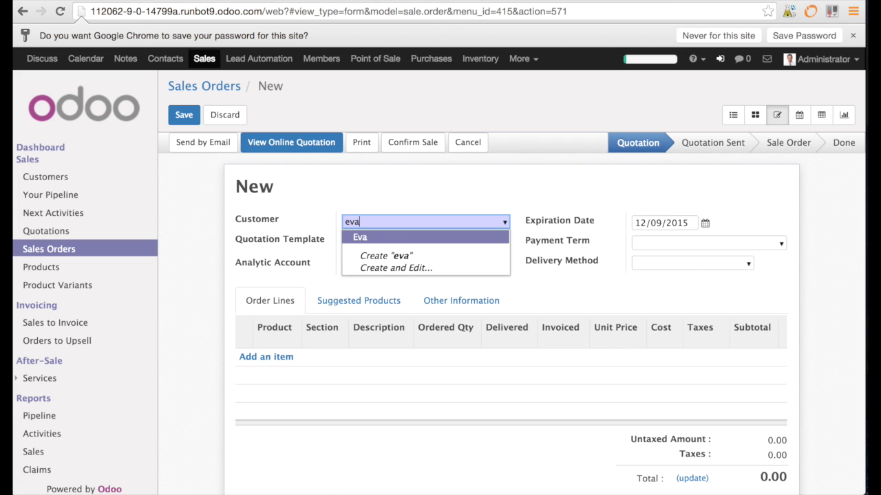
pyautogui.press('Return')
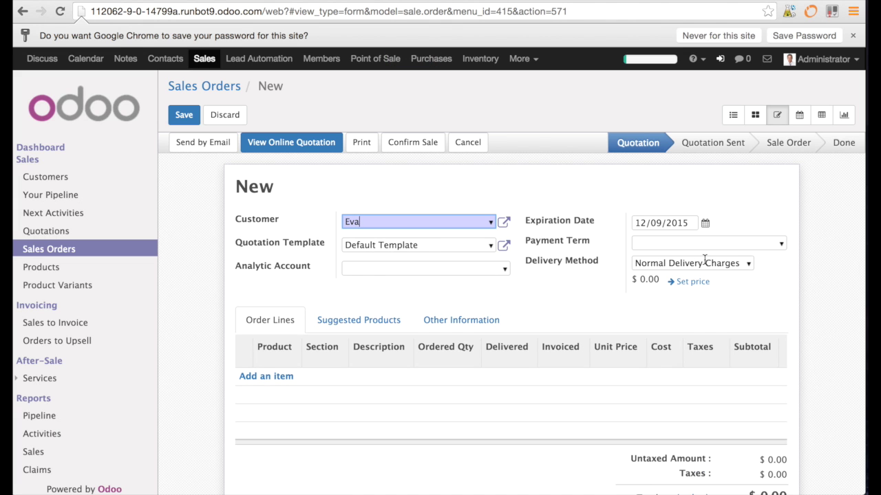
pyautogui.click(749, 266)
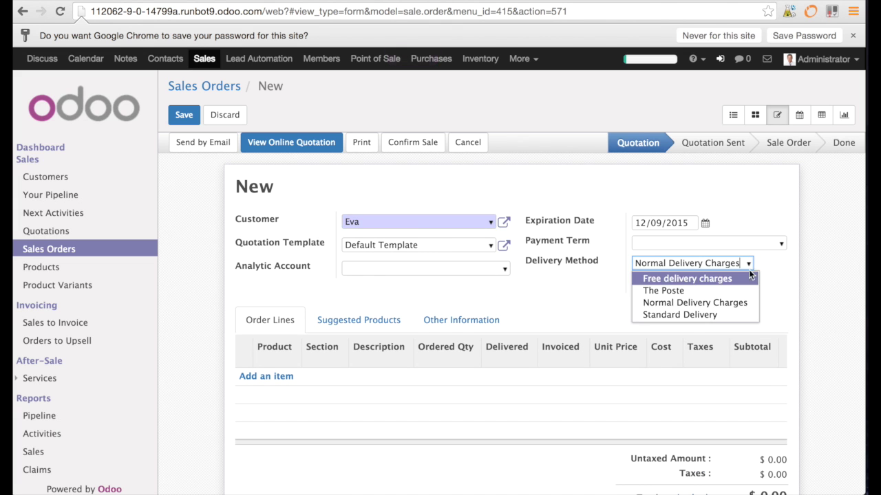
pyautogui.click(722, 315)
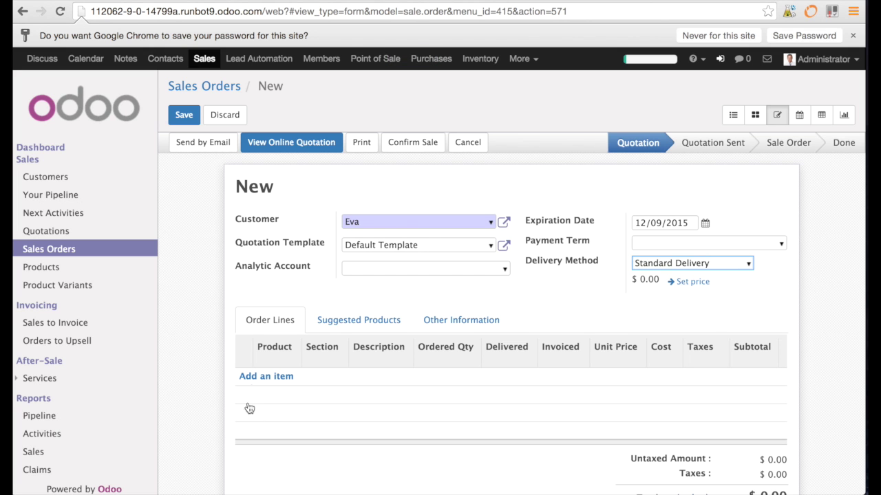
pyautogui.click(269, 377)
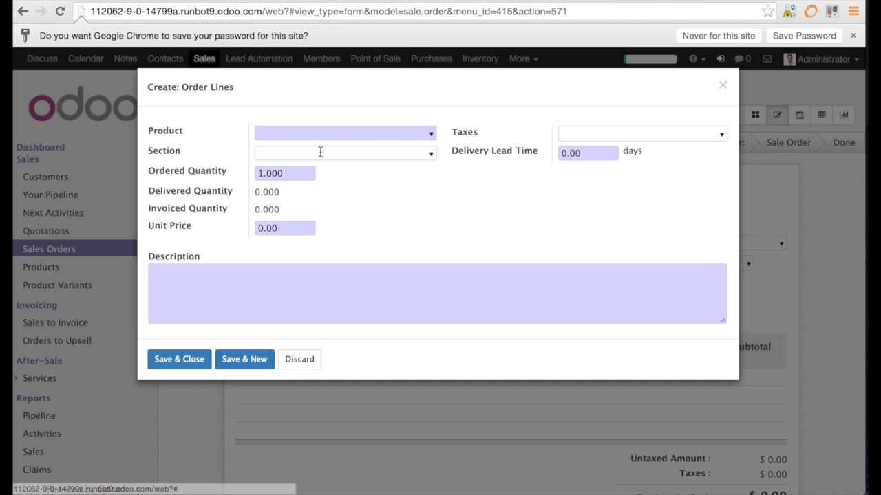
# Step: Add a Salt product line at a 45.00 unit price, with 15% tax applied
pyautogui.click(332, 134)
pyautogui.write('sal')
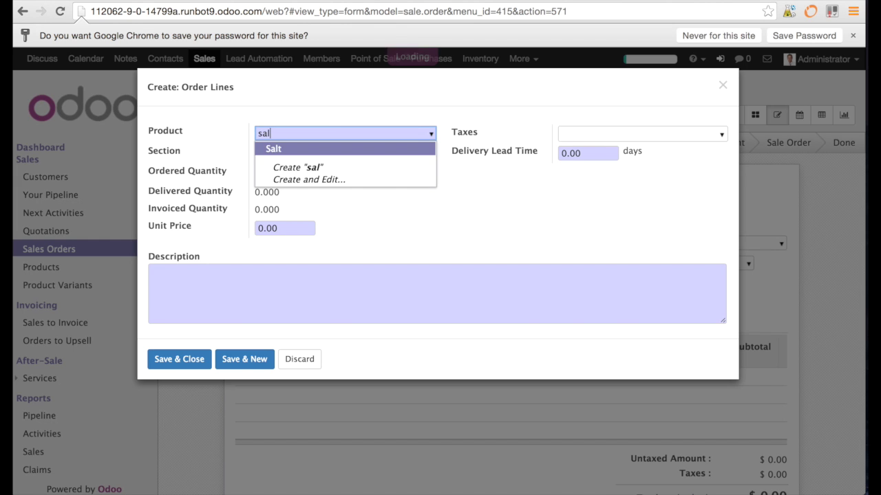
pyautogui.press('Return')
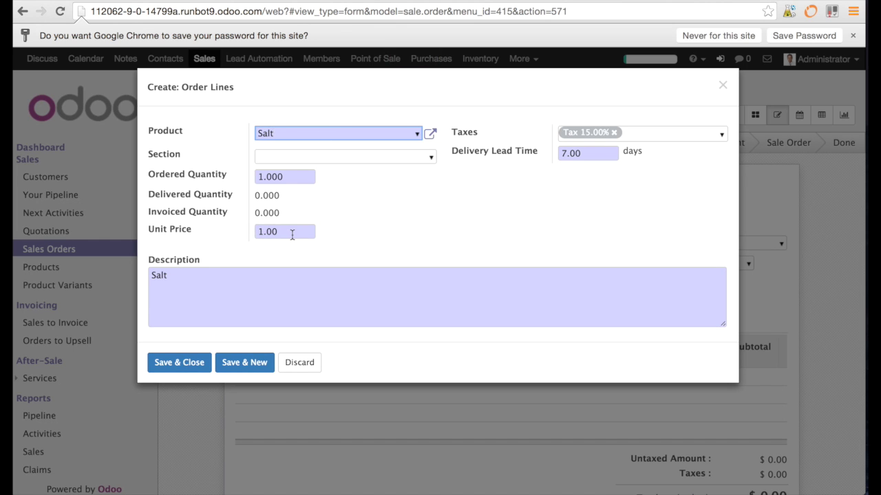
pyautogui.click(292, 235)
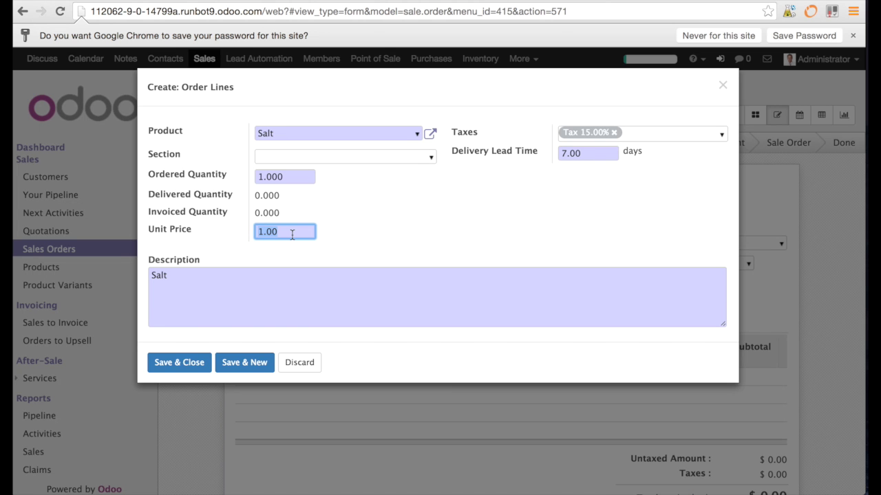
pyautogui.write('45')
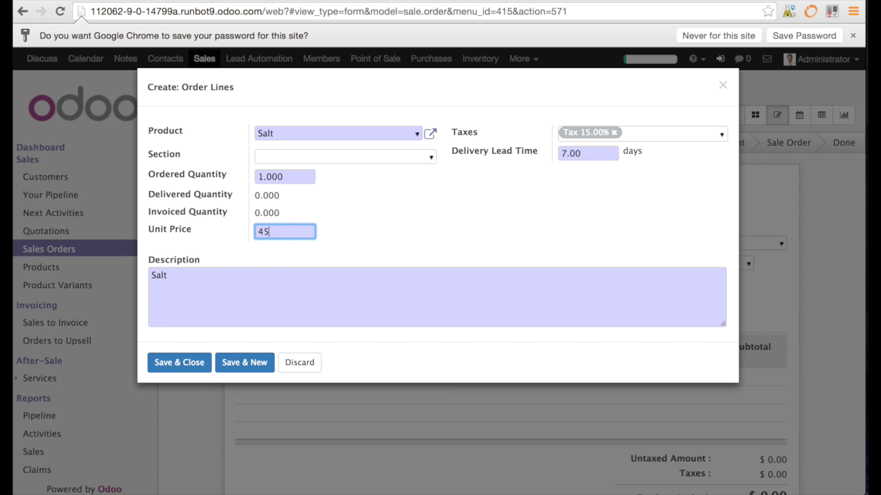
pyautogui.click(185, 362)
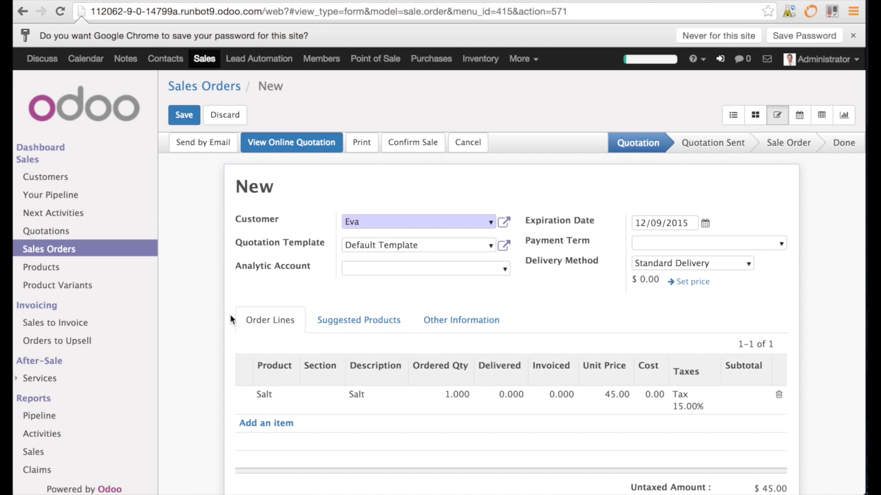
# Step: Save the quotation as SO045, recompute totals to $51.75 with $6.75 tax, and reopen the Salt line
pyautogui.scroll(-3, 560, 421)
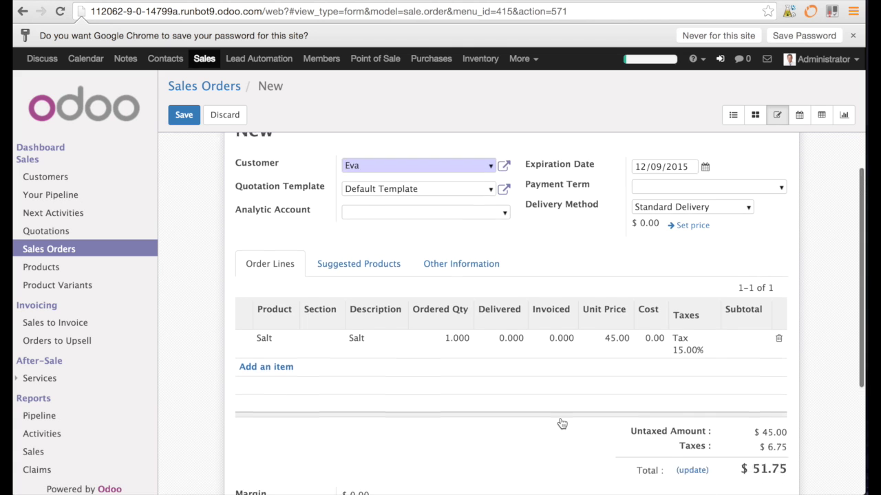
pyautogui.click(695, 431)
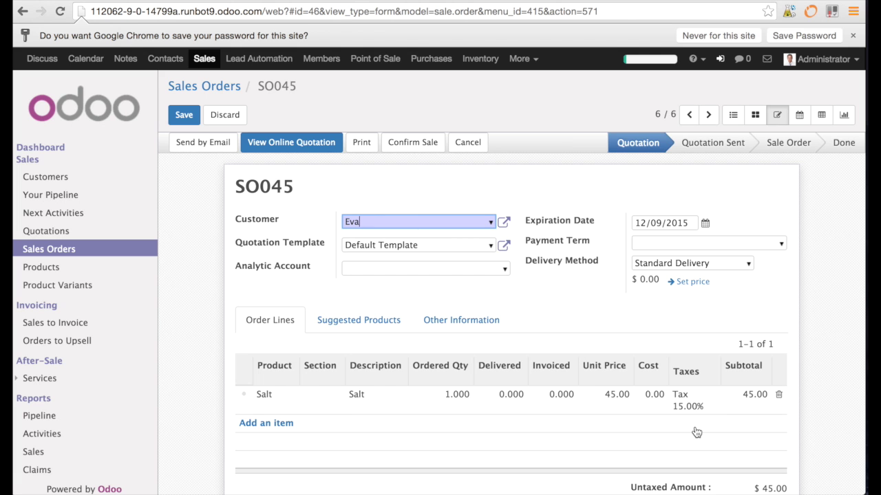
pyautogui.scroll(-1, 697, 432)
pyautogui.scroll(-5, 696, 432)
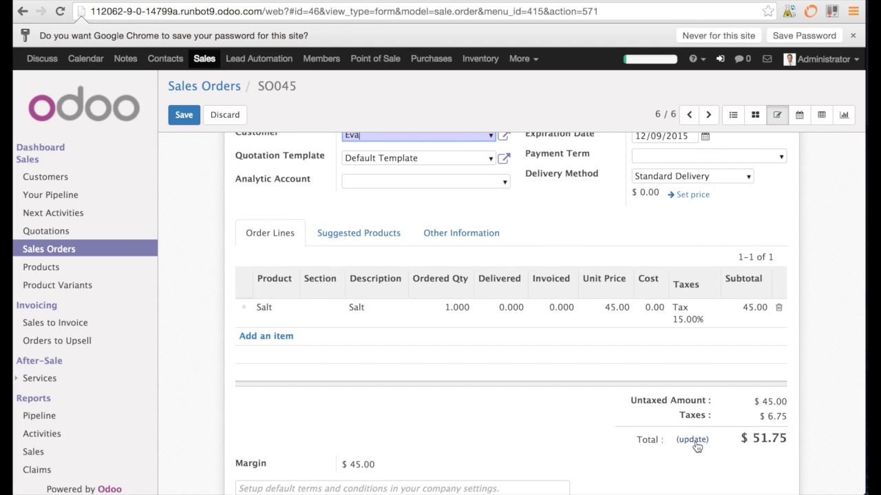
pyautogui.click(695, 444)
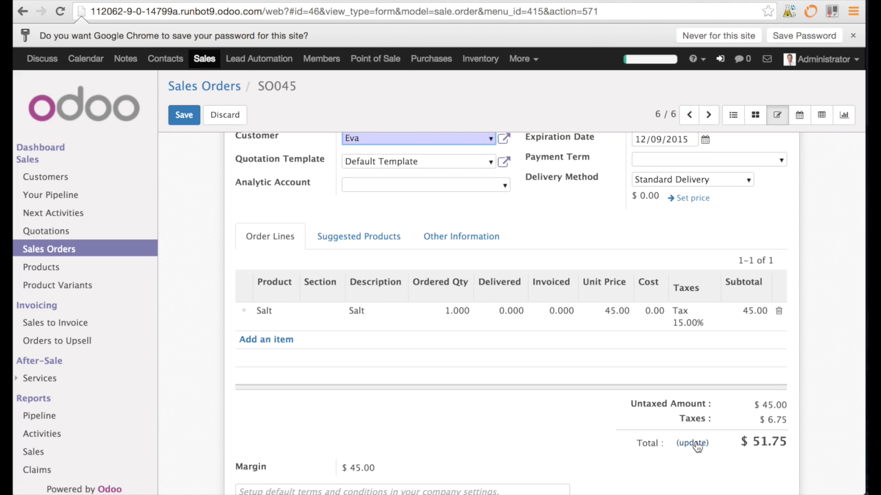
pyautogui.scroll(-3, 613, 198)
pyautogui.click(613, 198)
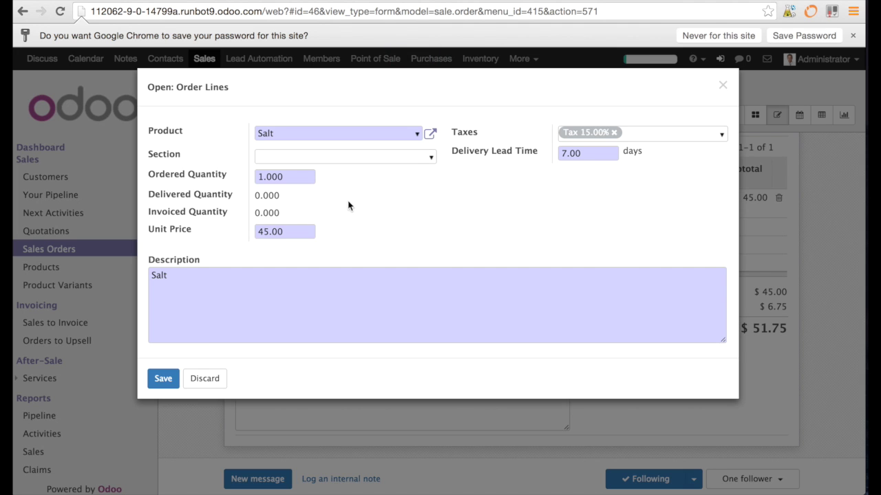
# Step: Lower the Salt unit price to 30.00 and recompute the order totals
pyautogui.doubleClick(304, 227)
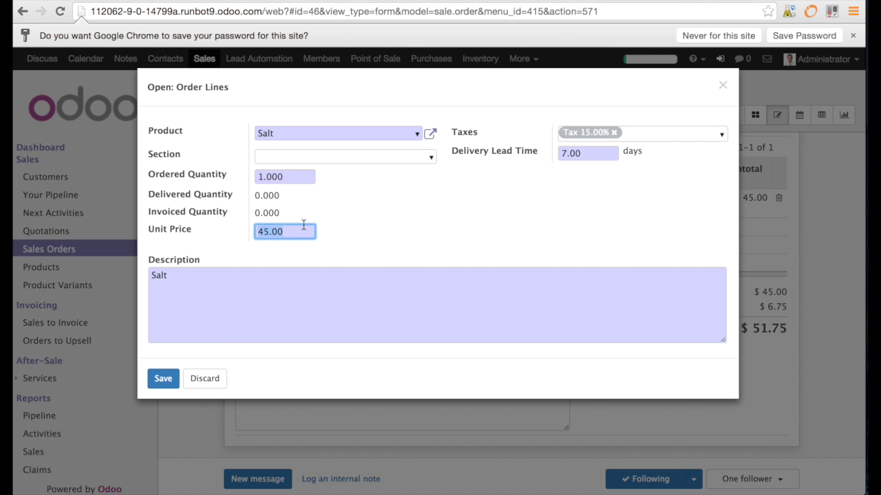
pyautogui.write('30')
pyautogui.click(162, 380)
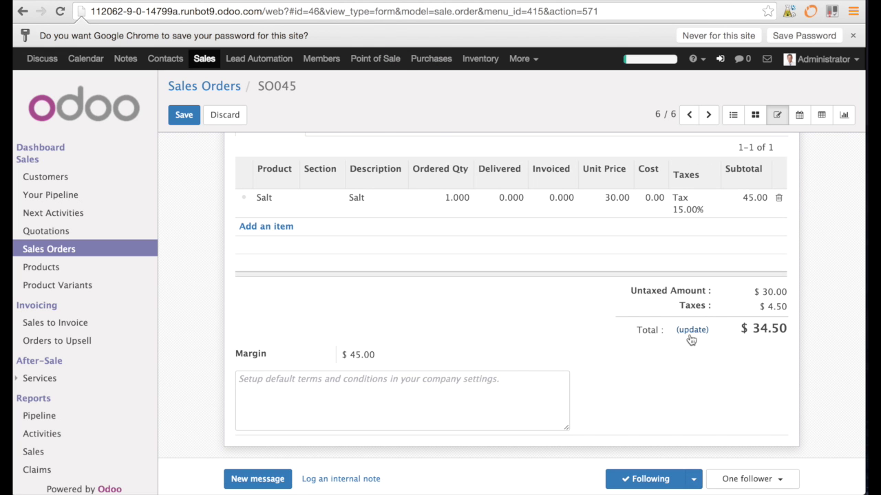
pyautogui.click(694, 329)
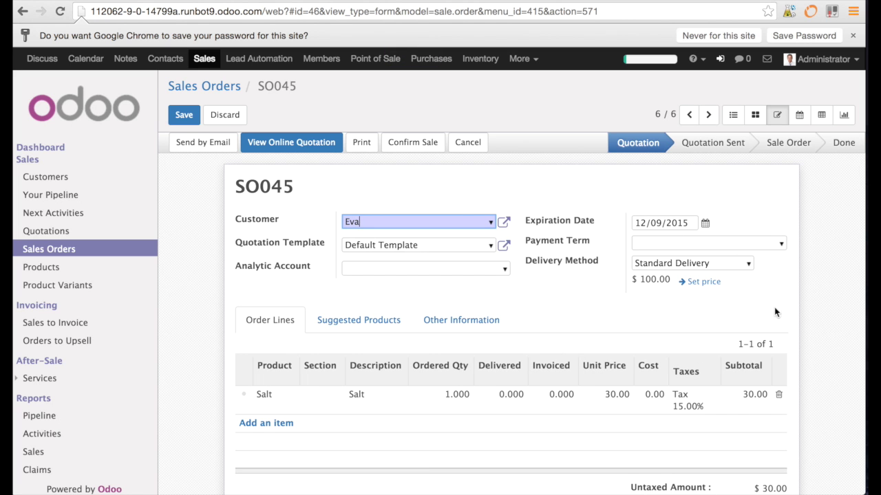
# Step: Add the 100.00 Standard Delivery charge, bringing the total to $149.50
pyautogui.scroll(-3, 830, 401)
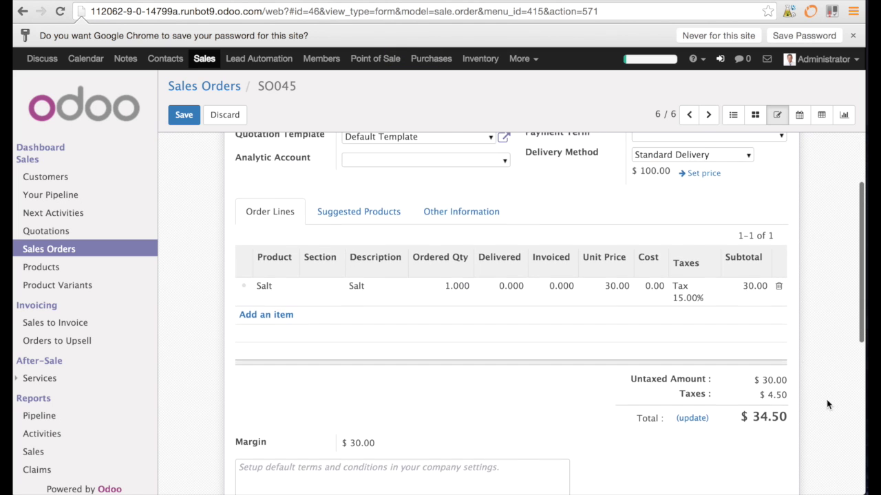
pyautogui.click(700, 173)
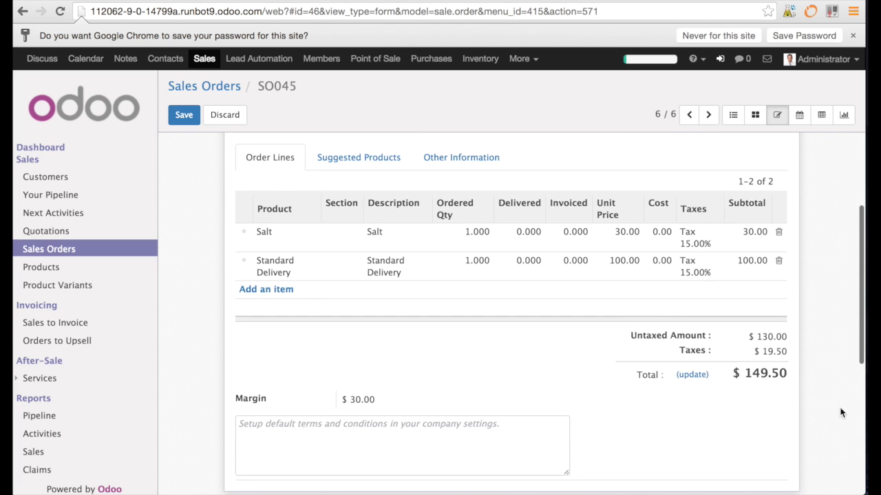
pyautogui.scroll(-2, 841, 413)
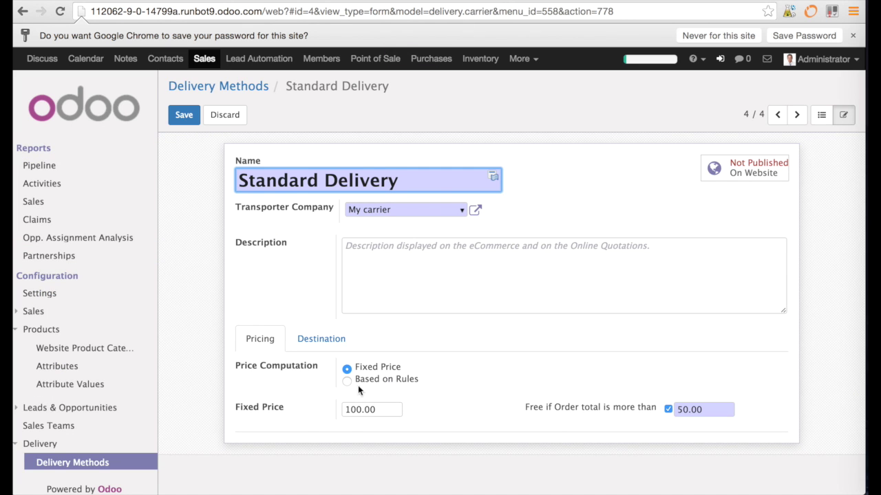
# Step: Switch Standard Delivery's pricing to Based on Rules
pyautogui.click(349, 380)
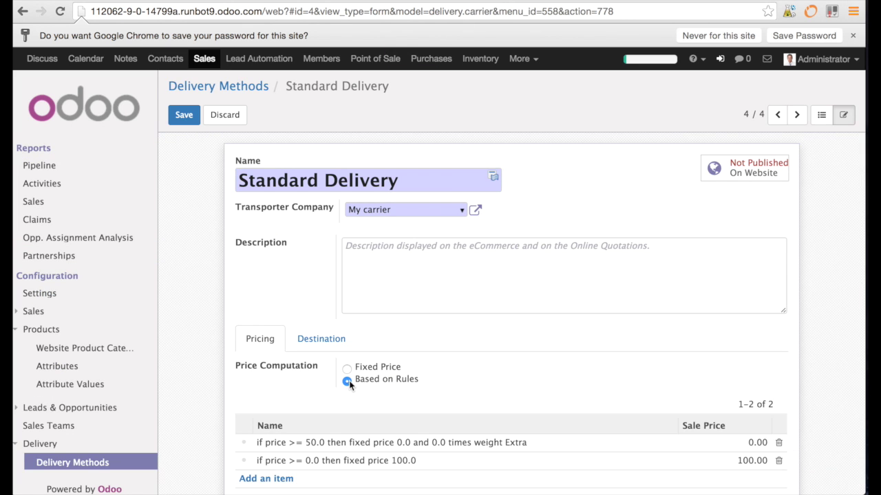
pyautogui.scroll(-1, 444, 410)
pyautogui.scroll(-1, 444, 410)
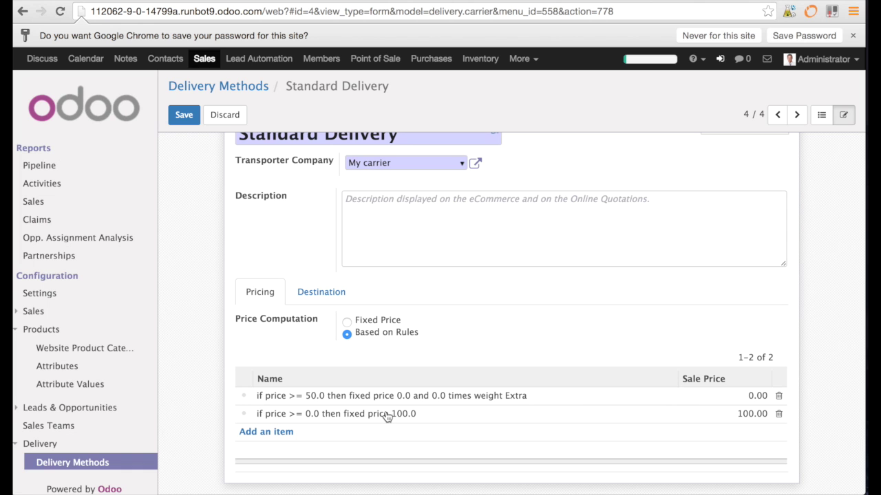
# Step: Add a pricing rule charging 23.00 when Quantity >= 10, and save the delivery method
pyautogui.click(273, 430)
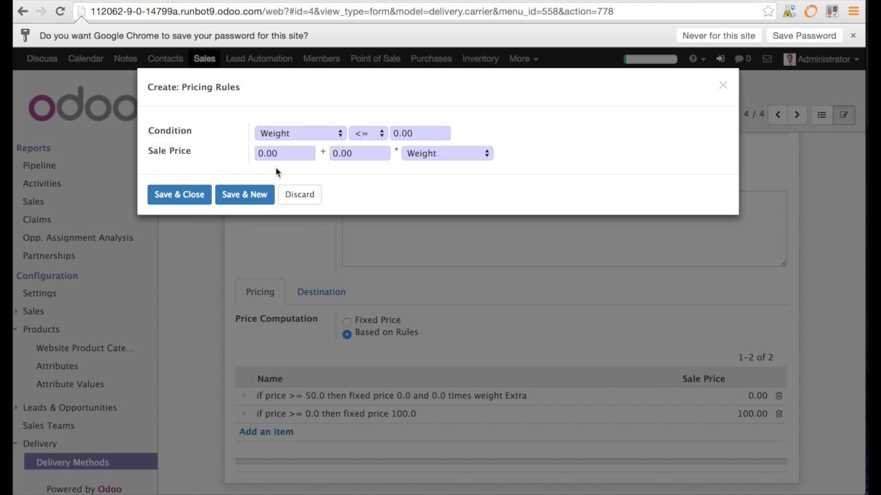
pyautogui.click(329, 133)
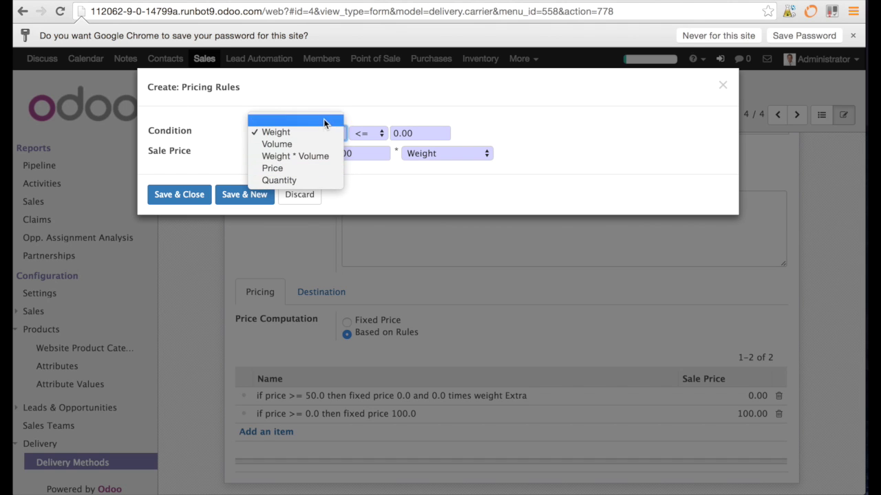
pyautogui.click(330, 181)
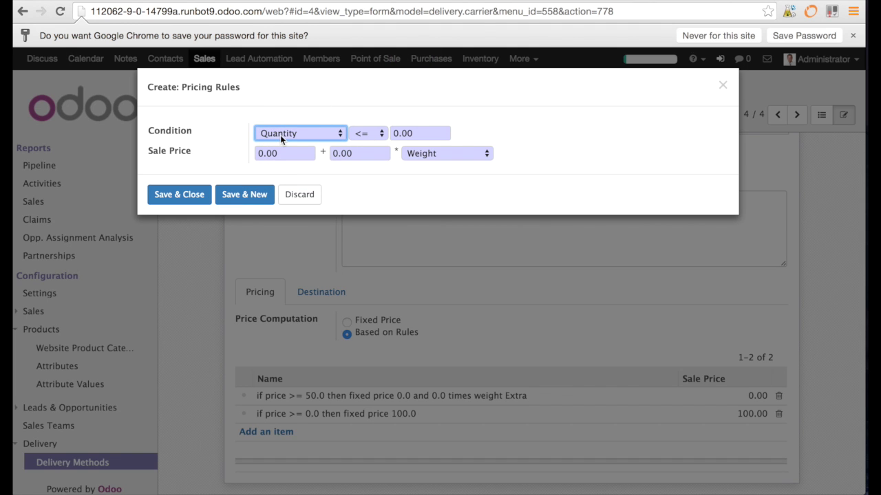
pyautogui.click(382, 134)
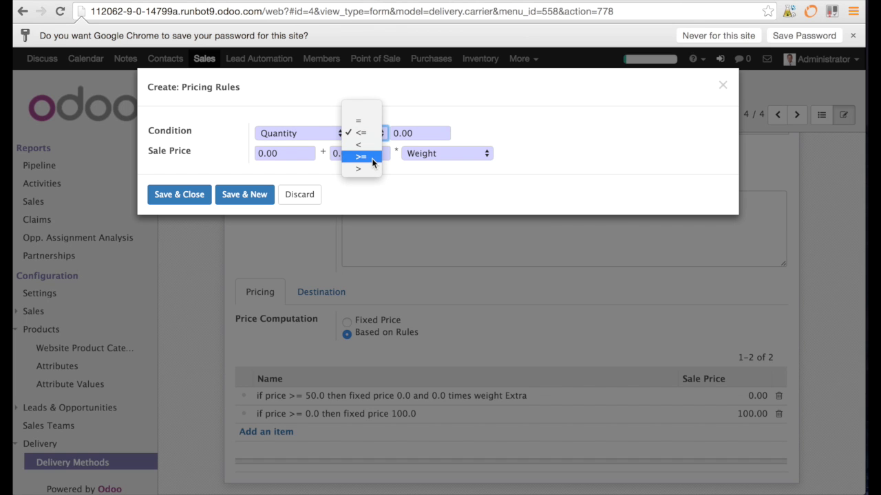
pyautogui.click(372, 157)
pyautogui.click(420, 133)
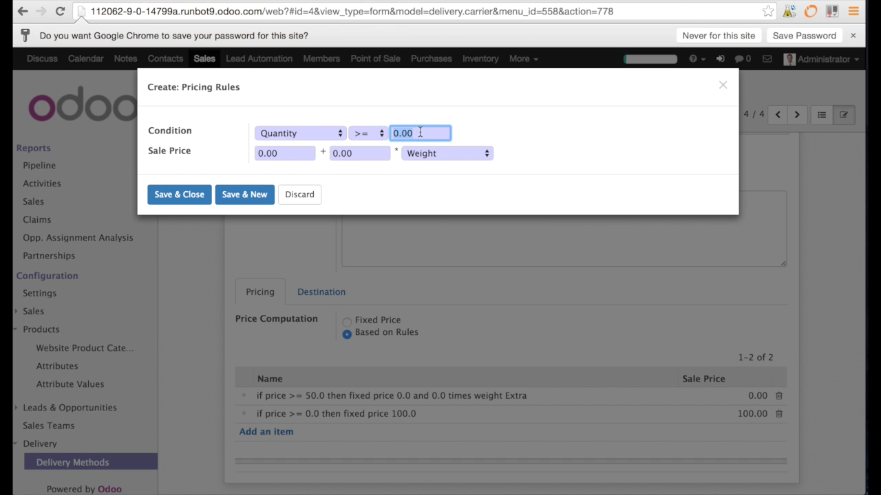
pyautogui.write('10')
pyautogui.click(298, 153)
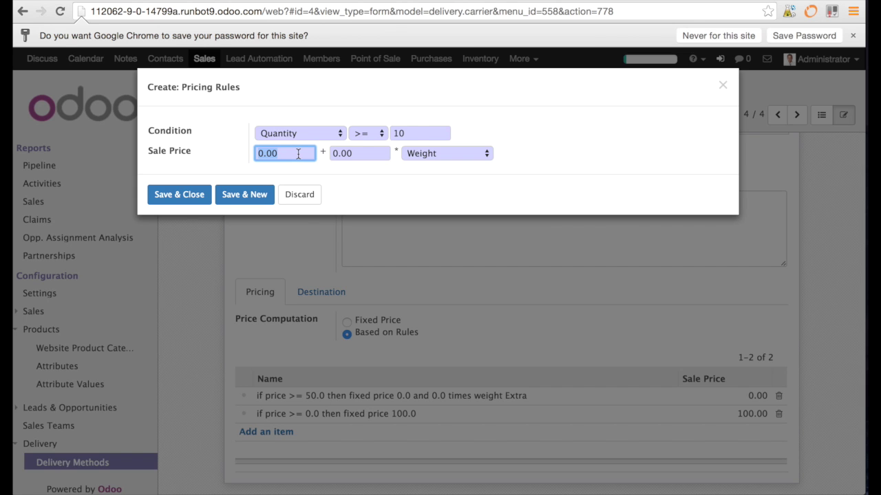
pyautogui.write('23')
pyautogui.click(183, 195)
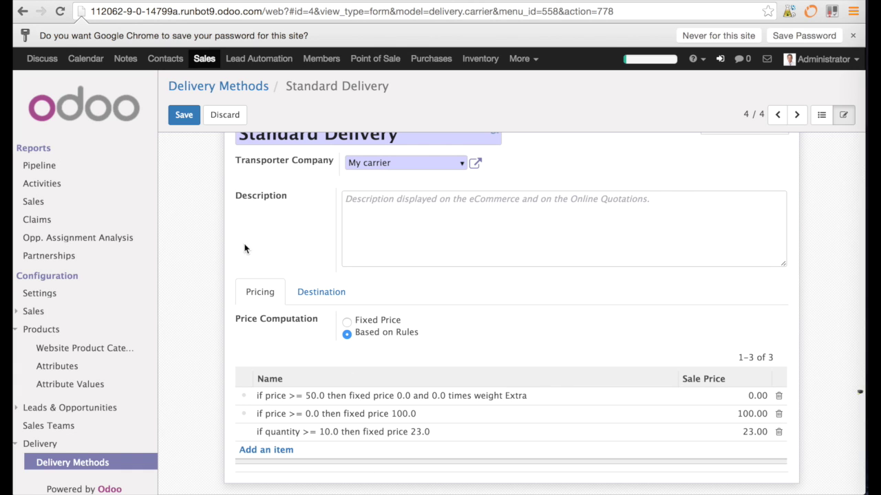
pyautogui.click(184, 117)
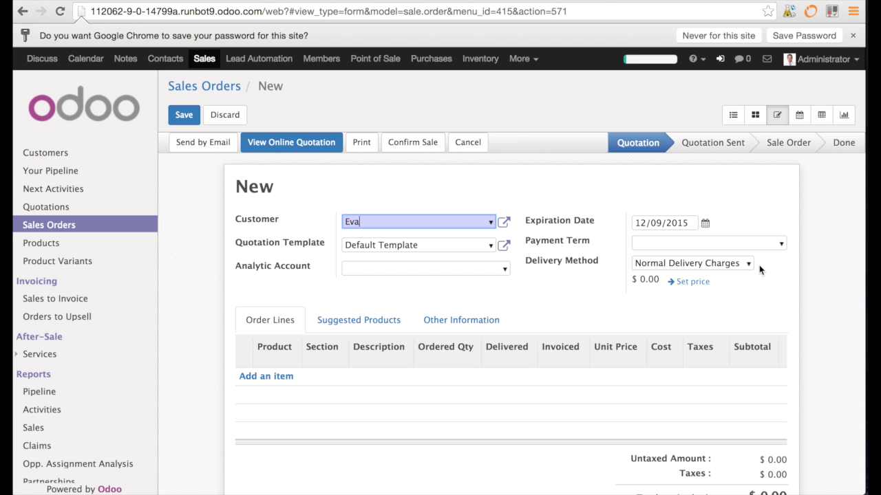
# Step: Choose Standard Delivery as the new quotation's delivery method
pyautogui.click(752, 265)
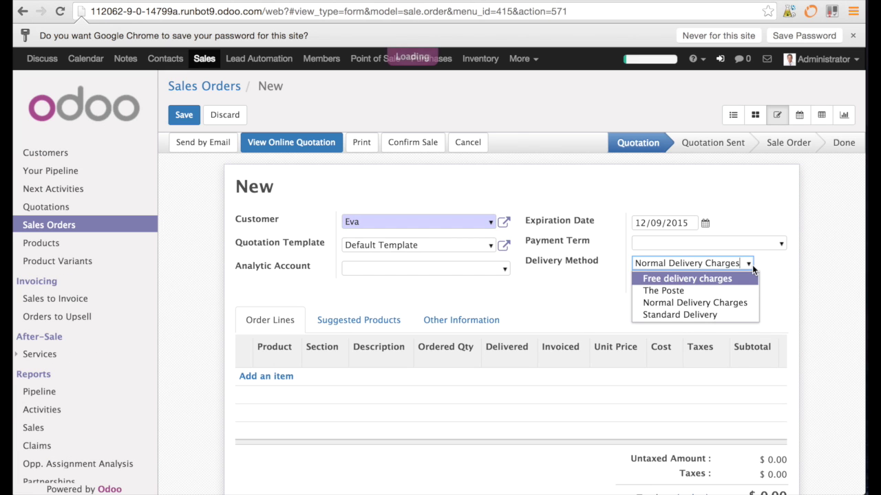
pyautogui.click(730, 315)
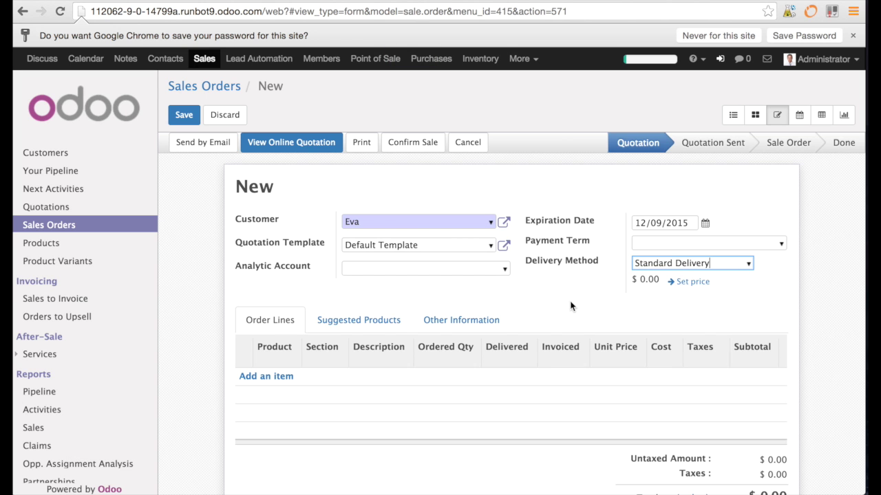
pyautogui.scroll(-3, 569, 305)
pyautogui.scroll(1, 570, 306)
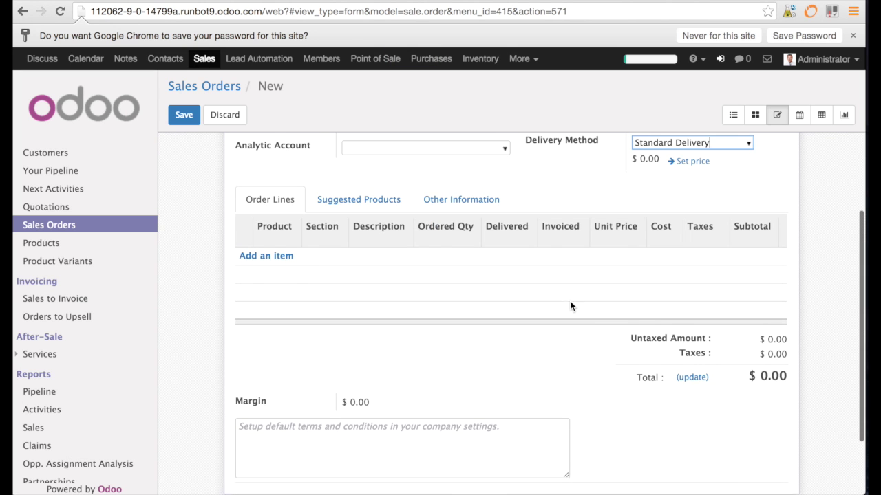
# Step: Add one Salt line and recompute, quoting the delivery at $100.00
pyautogui.click(255, 259)
pyautogui.click(278, 132)
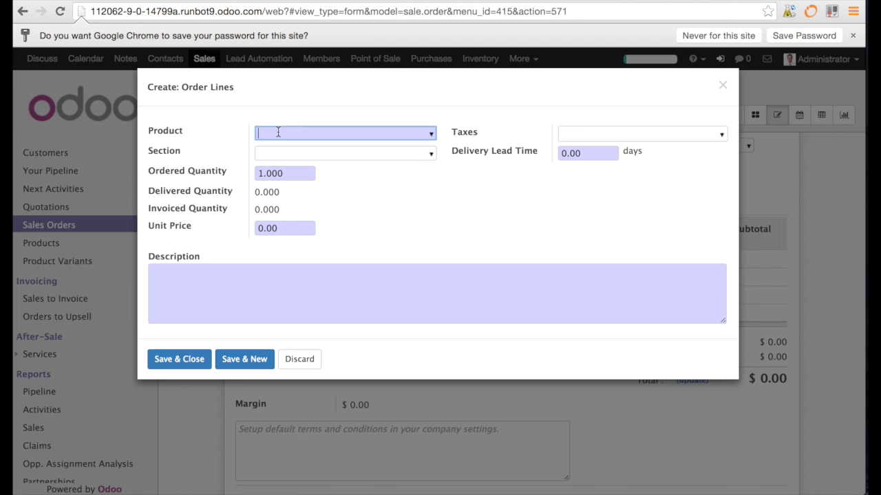
pyautogui.write('sal')
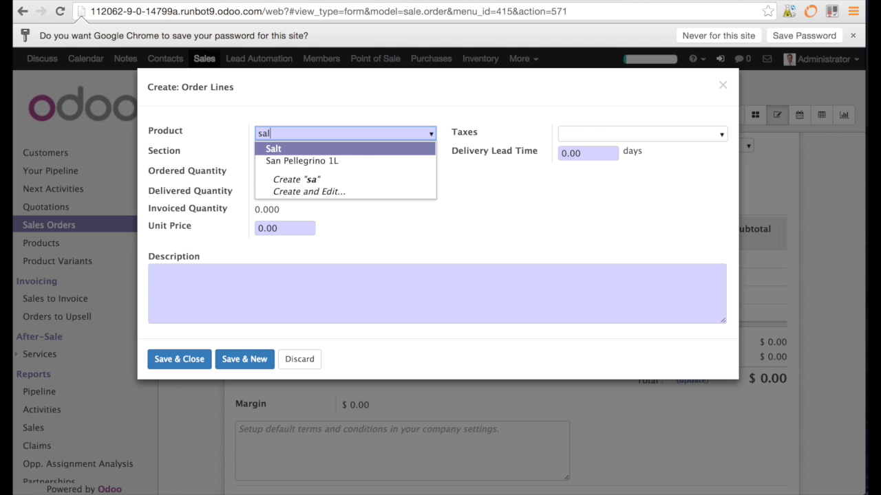
pyautogui.press('Return')
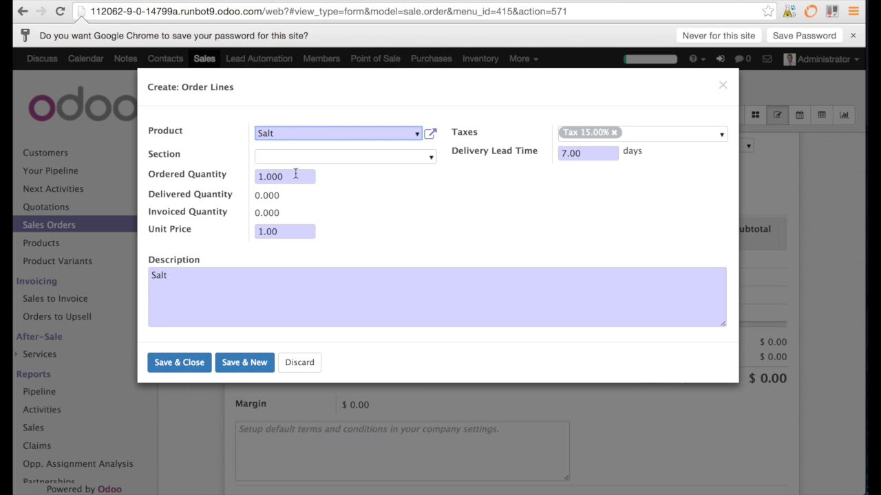
pyautogui.click(195, 365)
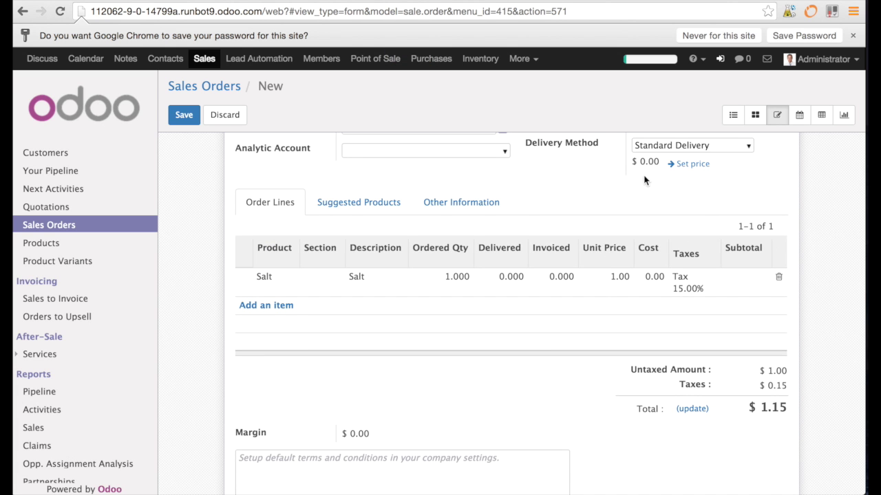
pyautogui.scroll(3, 622, 208)
pyautogui.scroll(-1, 668, 451)
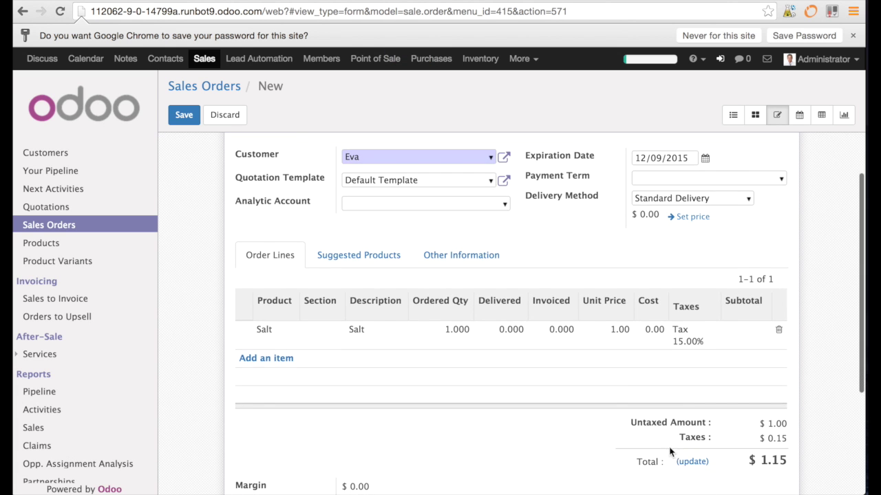
pyautogui.click(692, 462)
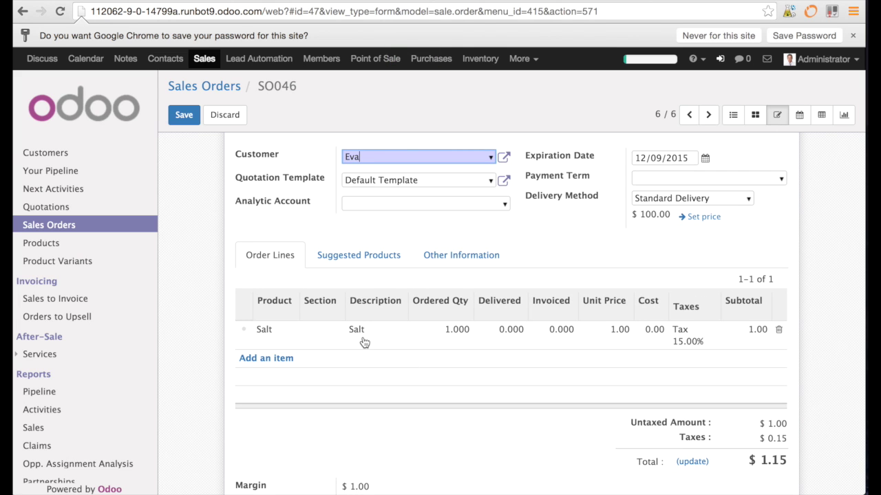
# Step: Change the Salt ordered quantity to 11 and recompute; delivery stays at $100.00
pyautogui.click(263, 334)
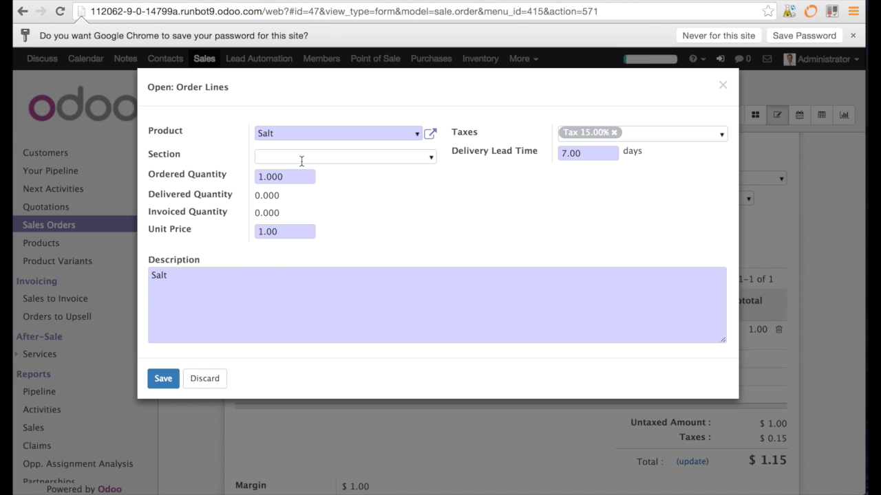
pyautogui.click(298, 179)
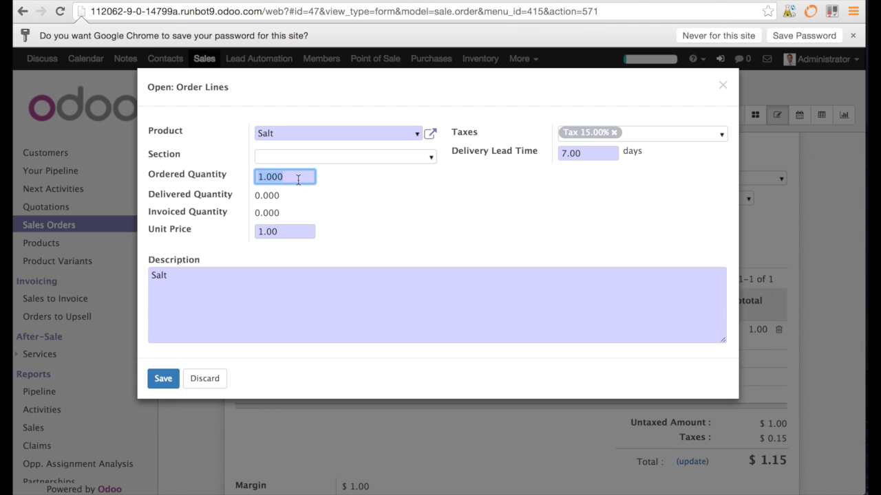
pyautogui.write('11')
pyautogui.click(164, 379)
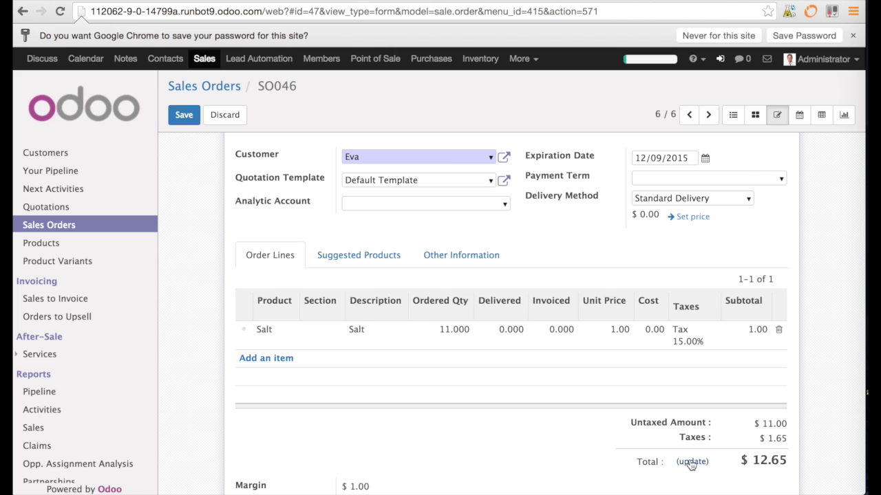
pyautogui.click(694, 462)
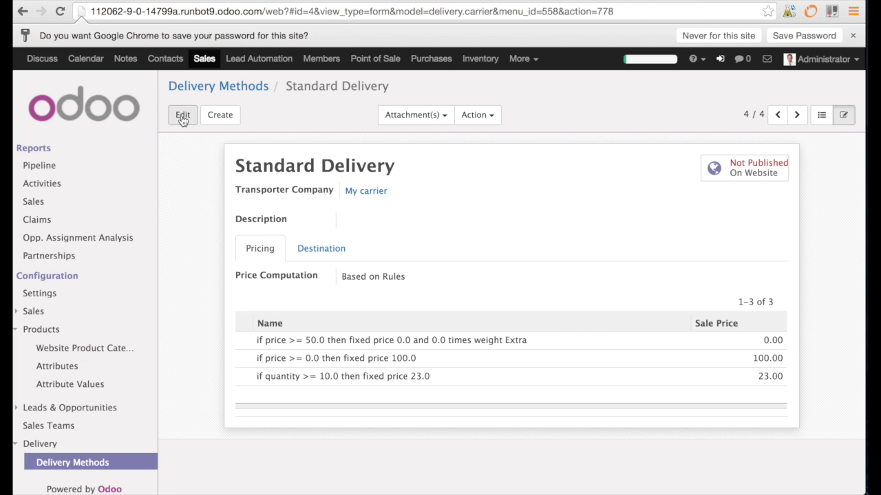
pyautogui.click(183, 115)
# Step: Move the 'if quantity >= 10.0' rule to the top of Standard Delivery's rules and save
pyautogui.scroll(-2, 217, 372)
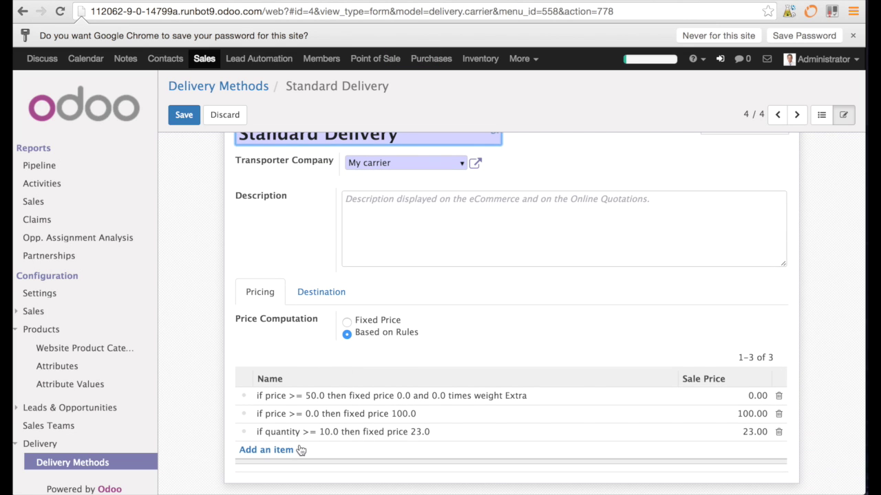
pyautogui.moveTo(281, 436)
pyautogui.mouseDown()
pyautogui.moveTo(277, 443)
pyautogui.moveTo(277, 399)
pyautogui.moveTo(275, 437)
pyautogui.mouseUp()
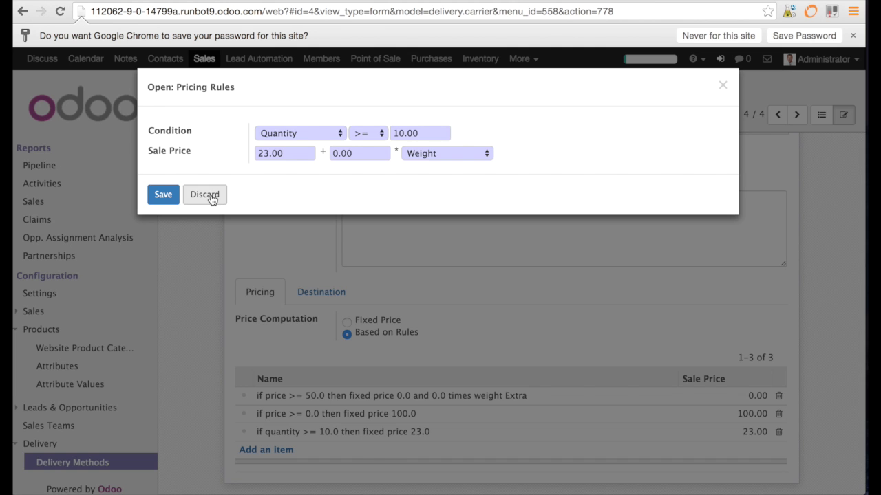
pyautogui.click(211, 197)
pyautogui.click(241, 435)
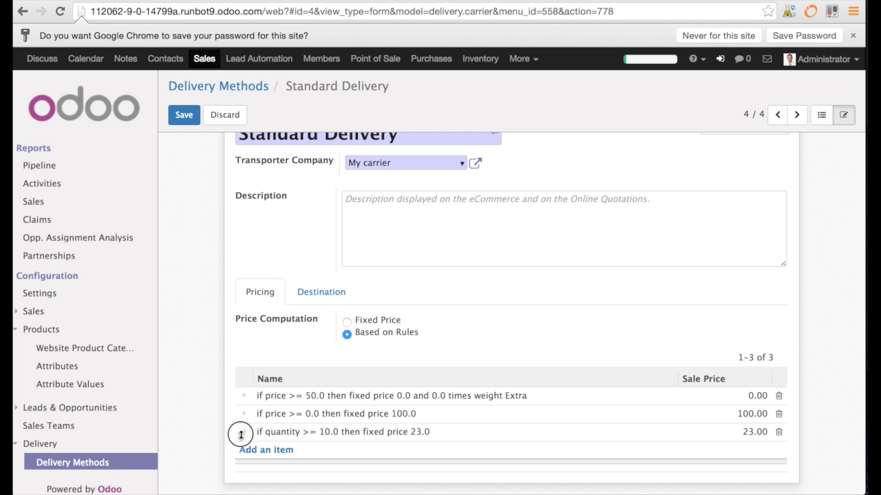
pyautogui.moveTo(241, 435); pyautogui.dragTo(246, 398)
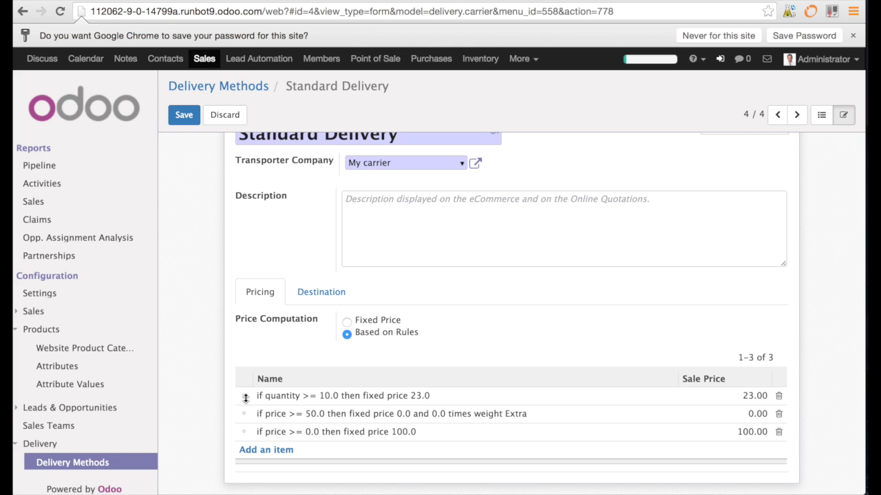
pyautogui.click(184, 117)
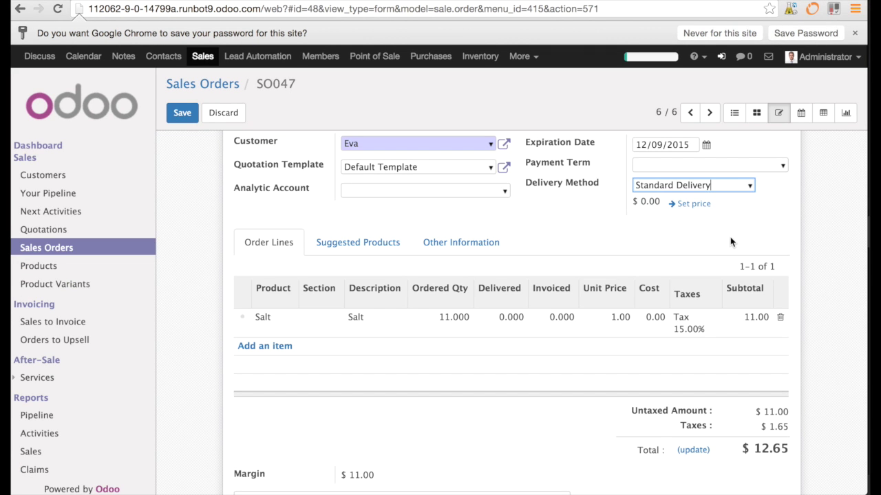
# Step: Recompute SO047's delivery to $23.00 and save the order
pyautogui.click(693, 450)
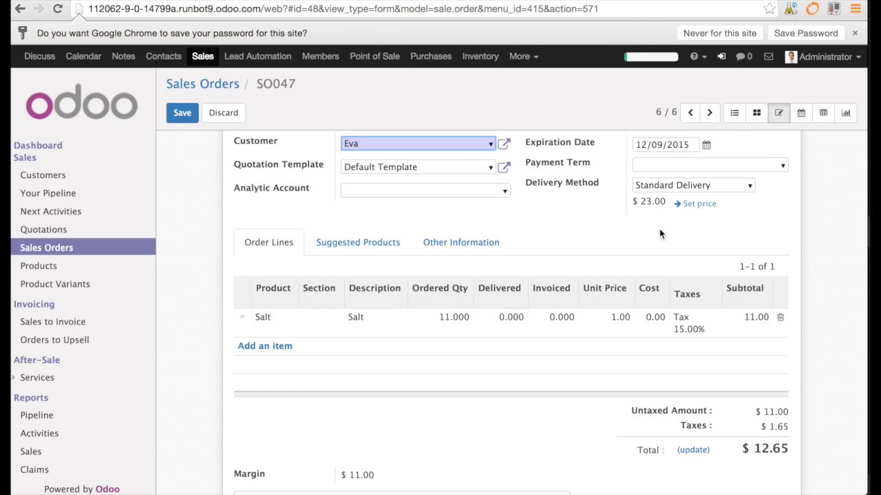
pyautogui.click(183, 113)
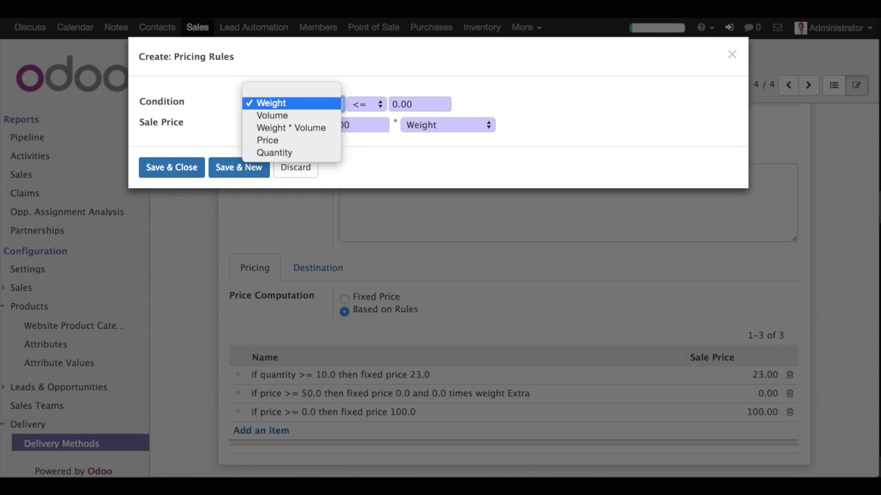
pyautogui.press('Return')
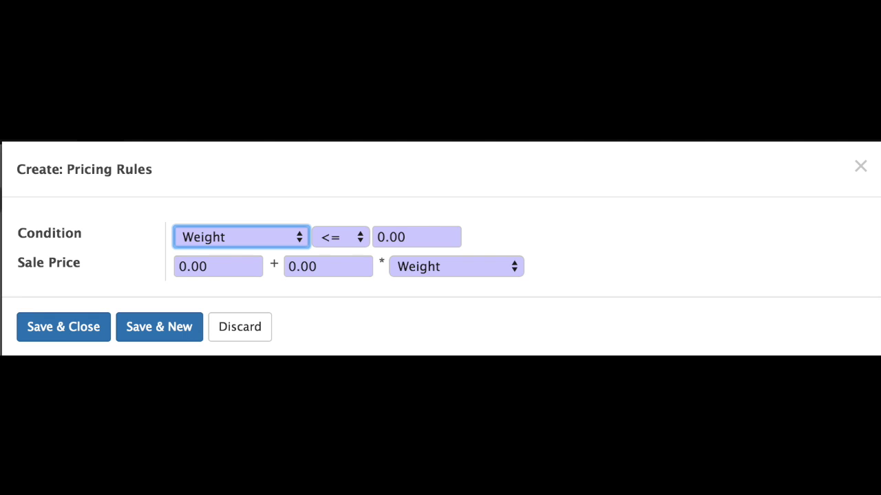